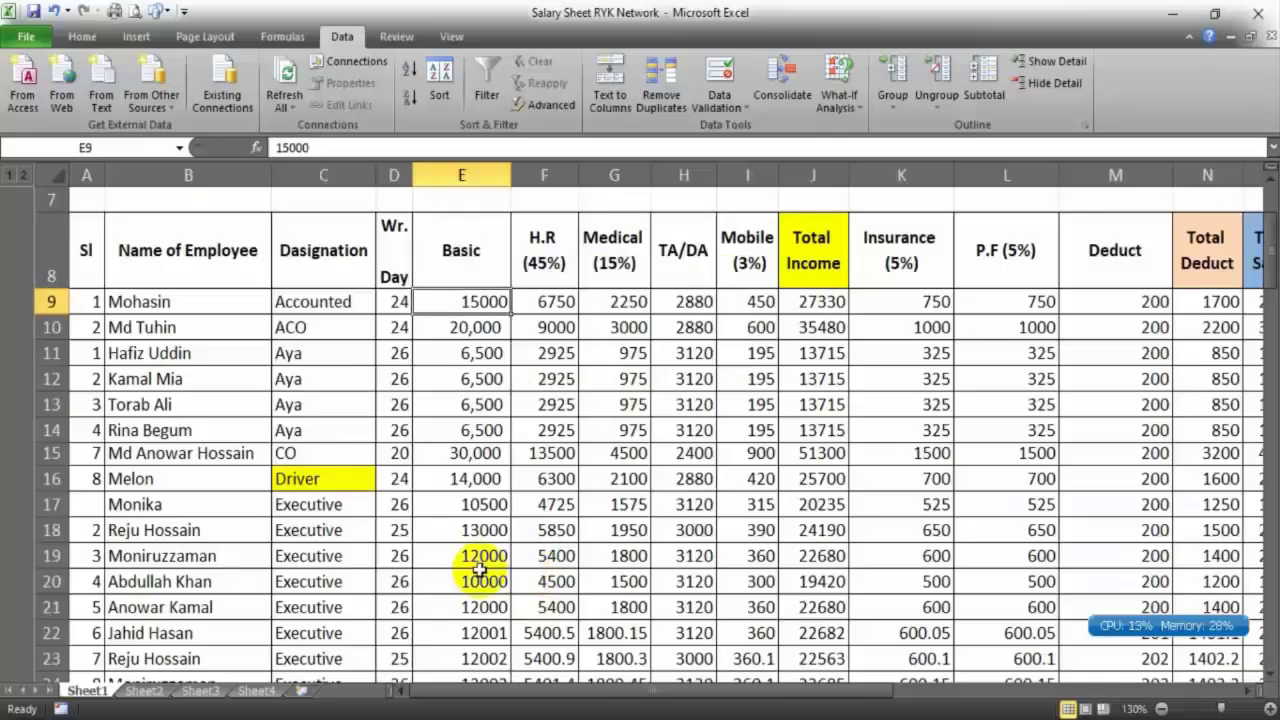
Show the Salary Sheet RYK Network workbook and click a cell in its pay table.
{"action": "left_click", "coordinate": [402, 557]}
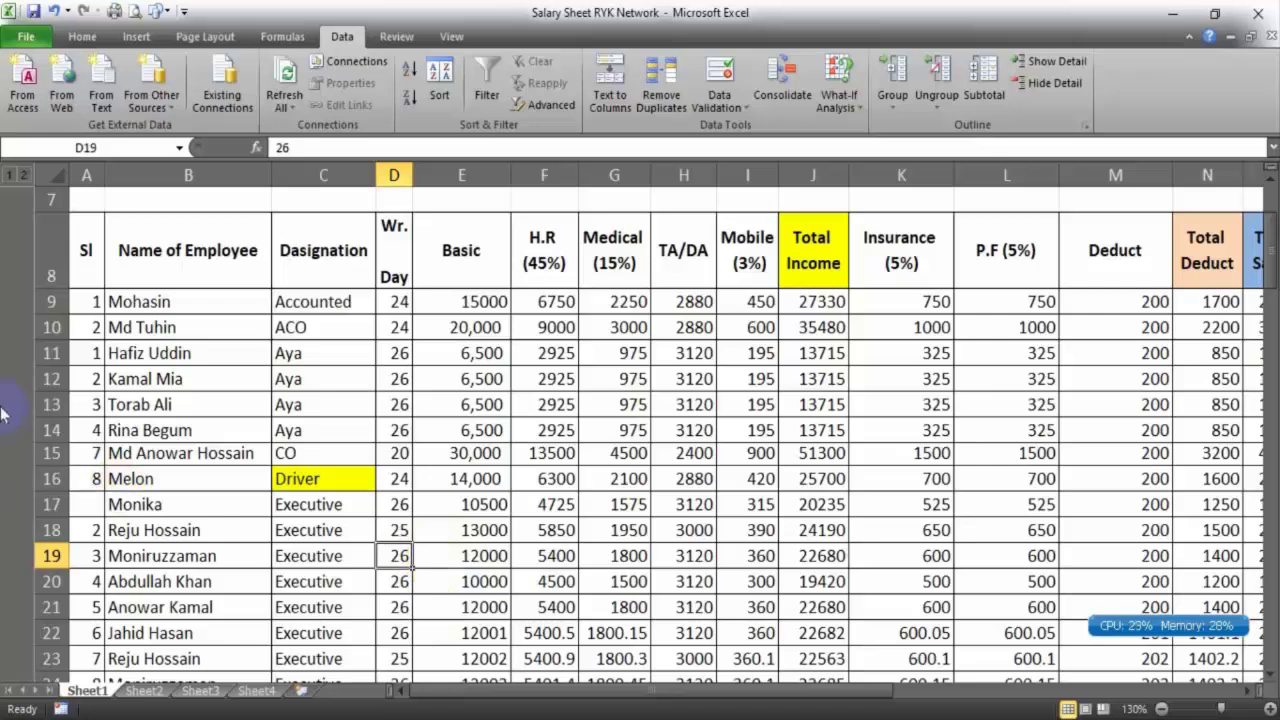
On the Home ribbon, select the Basic salaries in column E from E9 to E92.
{"action": "left_click", "coordinate": [82, 38]}
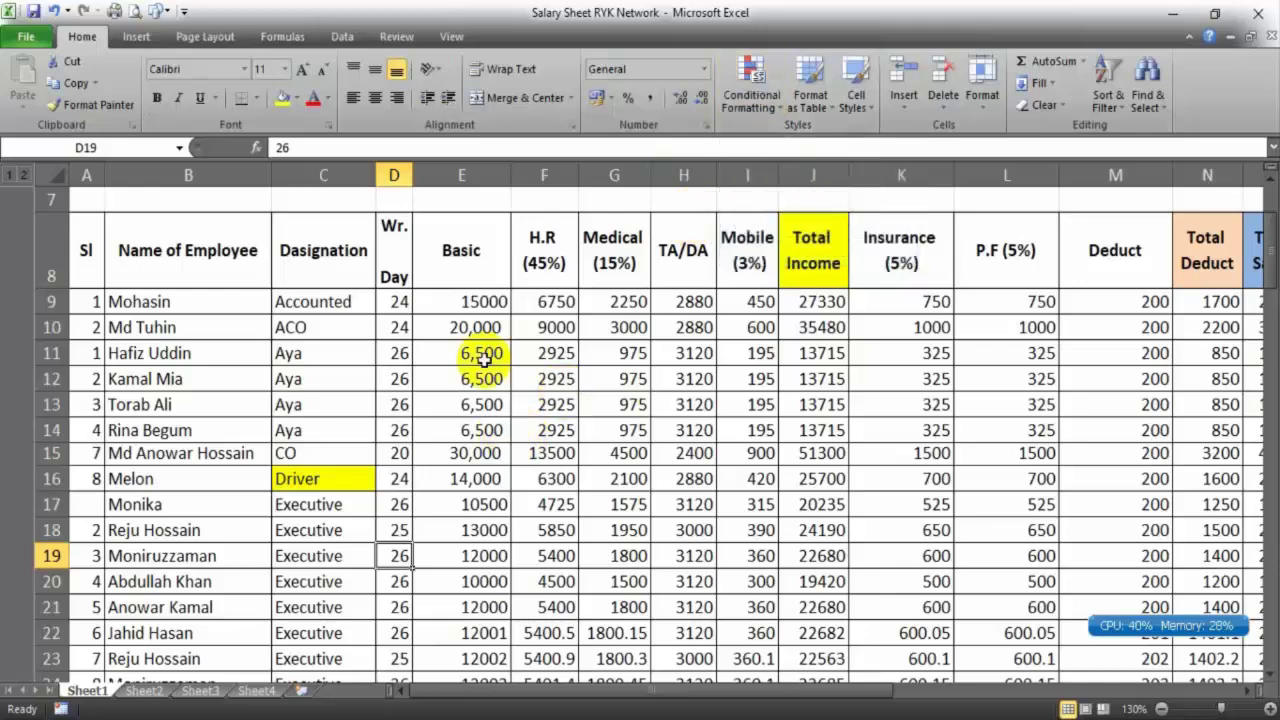
{"action": "mouse_move", "coordinate": [455, 301]}
{"action": "left_mouse_down"}
{"action": "mouse_move", "coordinate": [505, 655]}
{"action": "mouse_move", "coordinate": [465, 608]}
{"action": "left_mouse_up"}
{"action": "scroll", "coordinate": [465, 597], "scroll_direction": "up", "scroll_amount": 10}
{"action": "scroll", "coordinate": [465, 597], "scroll_direction": "up", "scroll_amount": 14}
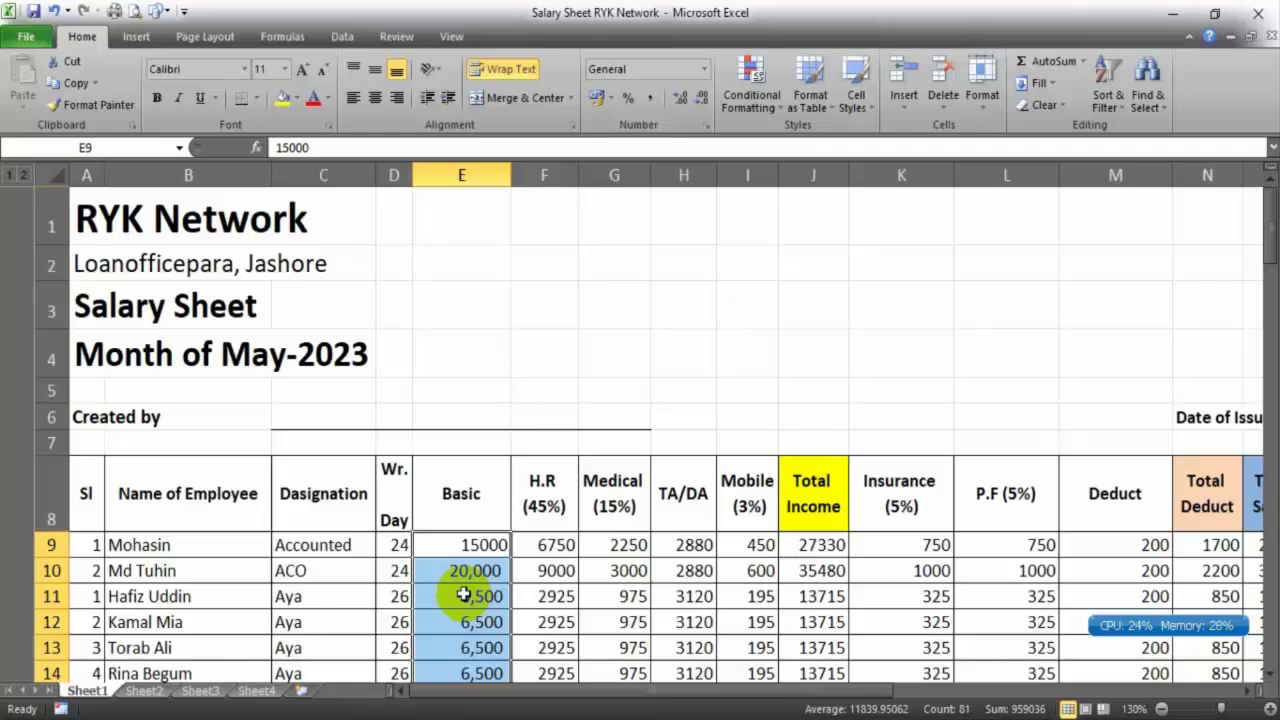
{"action": "scroll", "coordinate": [477, 538], "scroll_direction": "down", "scroll_amount": 2}
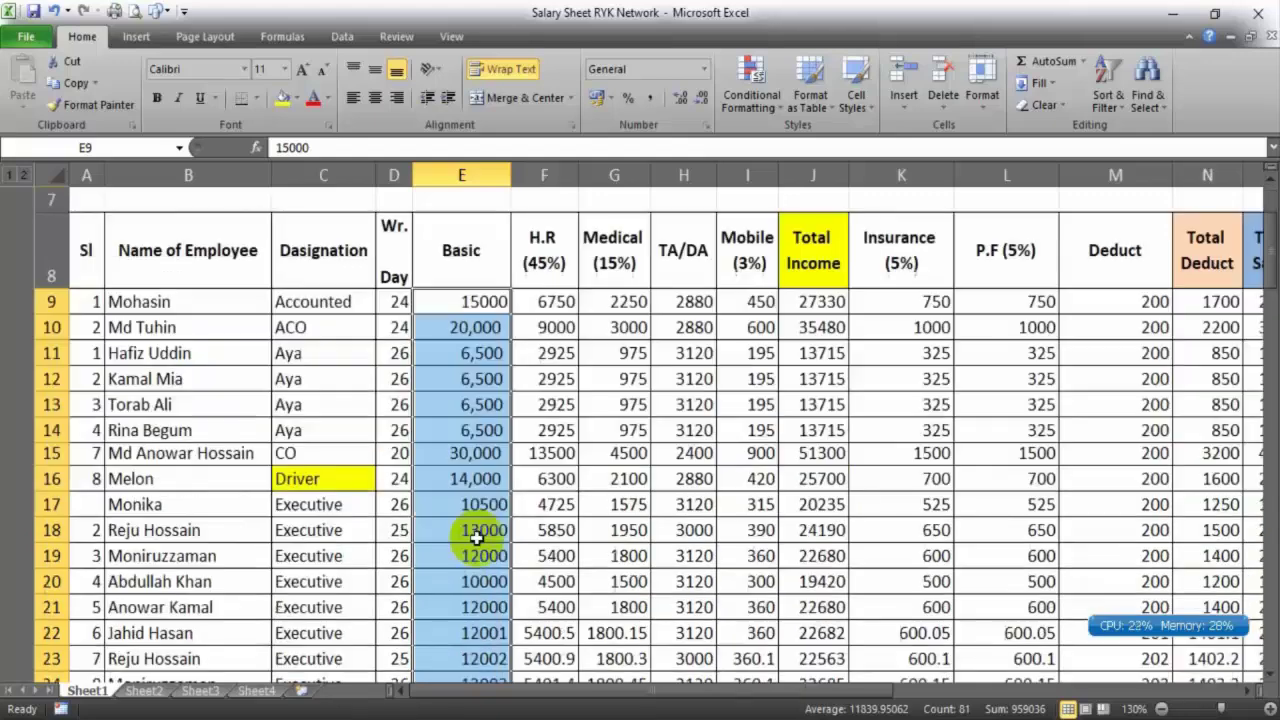
{"action": "mouse_move", "coordinate": [458, 300]}
{"action": "left_mouse_down"}
{"action": "mouse_move", "coordinate": [505, 650]}
{"action": "mouse_move", "coordinate": [476, 645]}
{"action": "mouse_move", "coordinate": [455, 665]}
{"action": "left_mouse_up"}
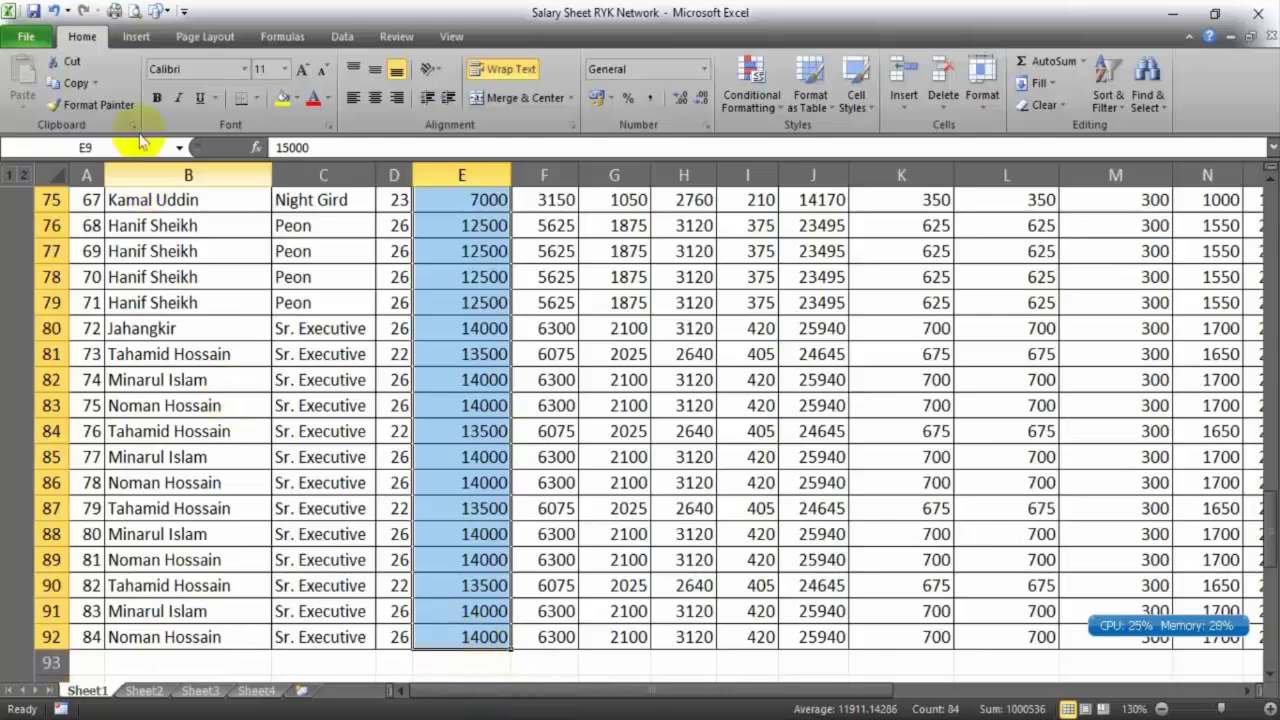
Browse the Conditional Formatting menu's Data Bars and Highlight Cells Rules submenus.
{"action": "left_click", "coordinate": [745, 108]}
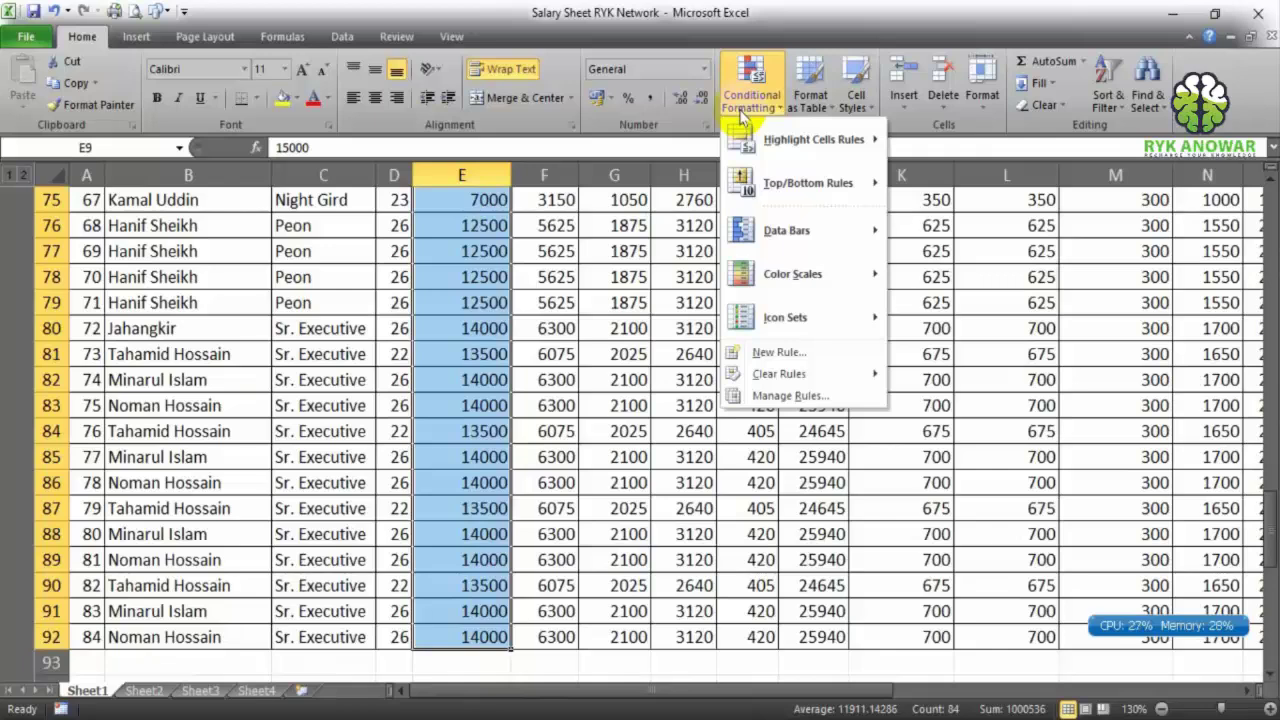
{"action": "mouse_move", "coordinate": [800, 140]}
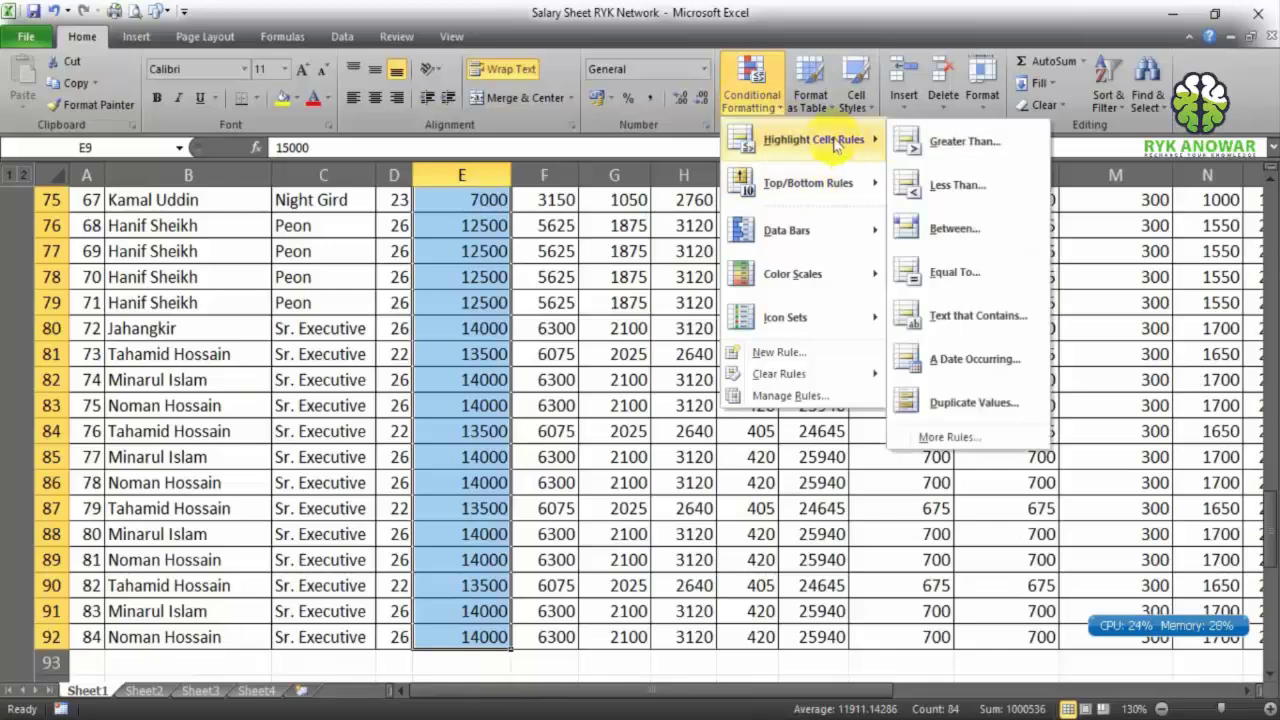
{"action": "mouse_move", "coordinate": [825, 225]}
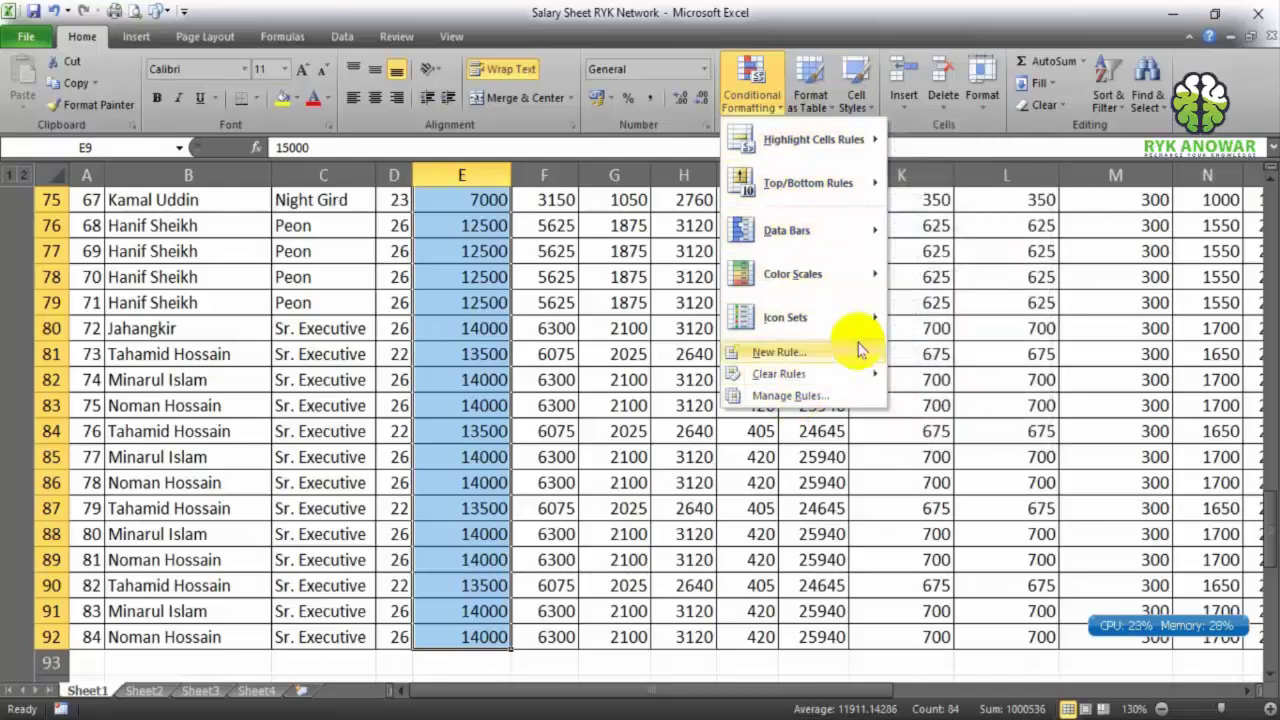
{"action": "mouse_move", "coordinate": [845, 145]}
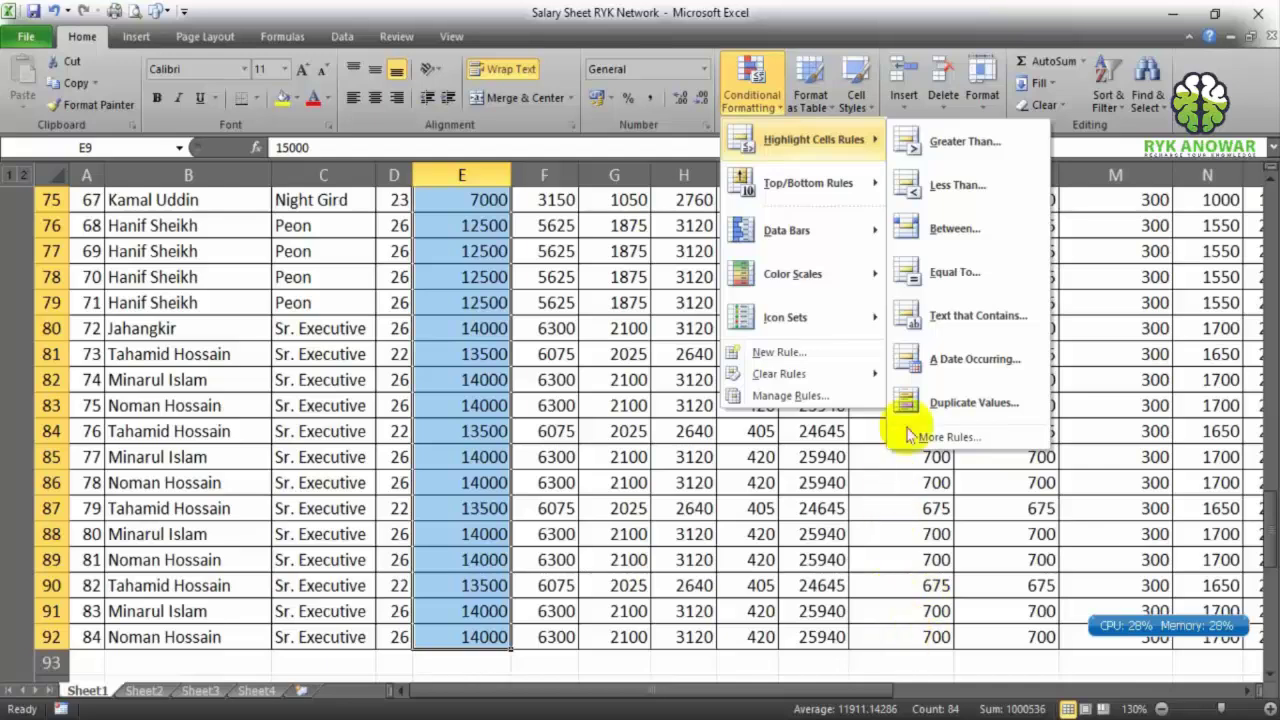
Set up a Less Than 15000 rule using Green Fill with Dark Green Text.
{"action": "left_click", "coordinate": [942, 183]}
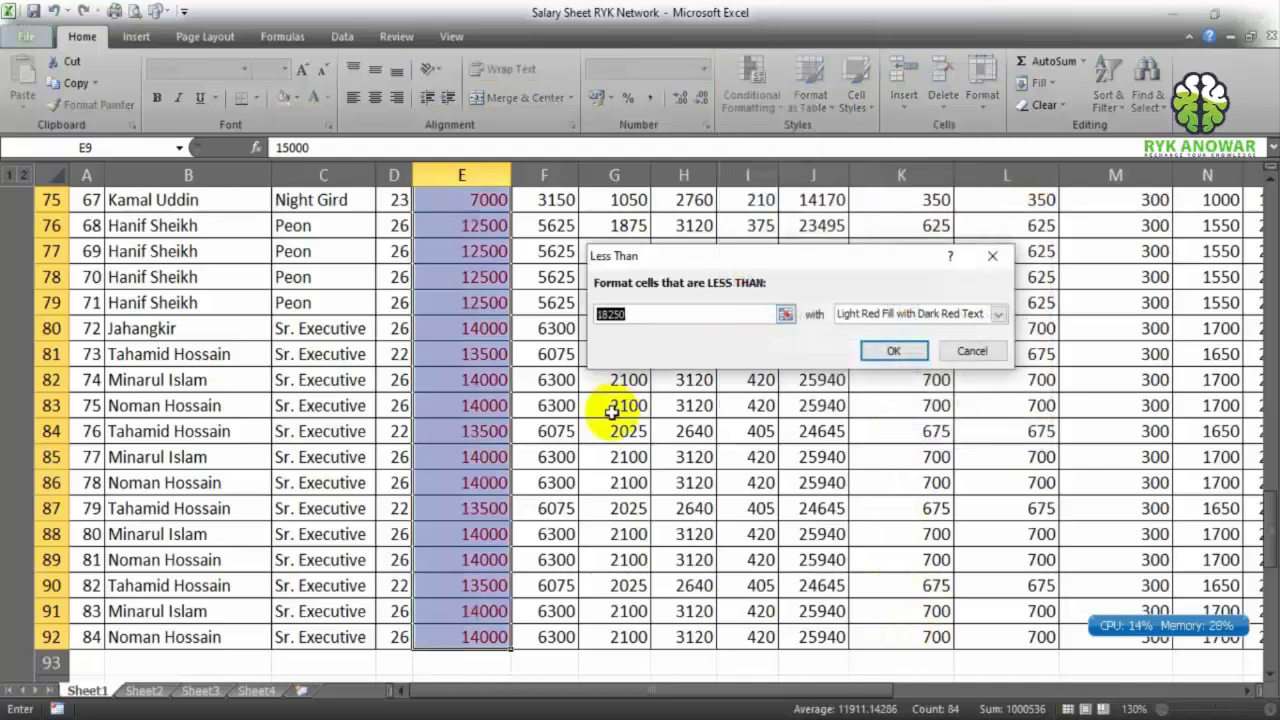
{"action": "type", "text": "1"}
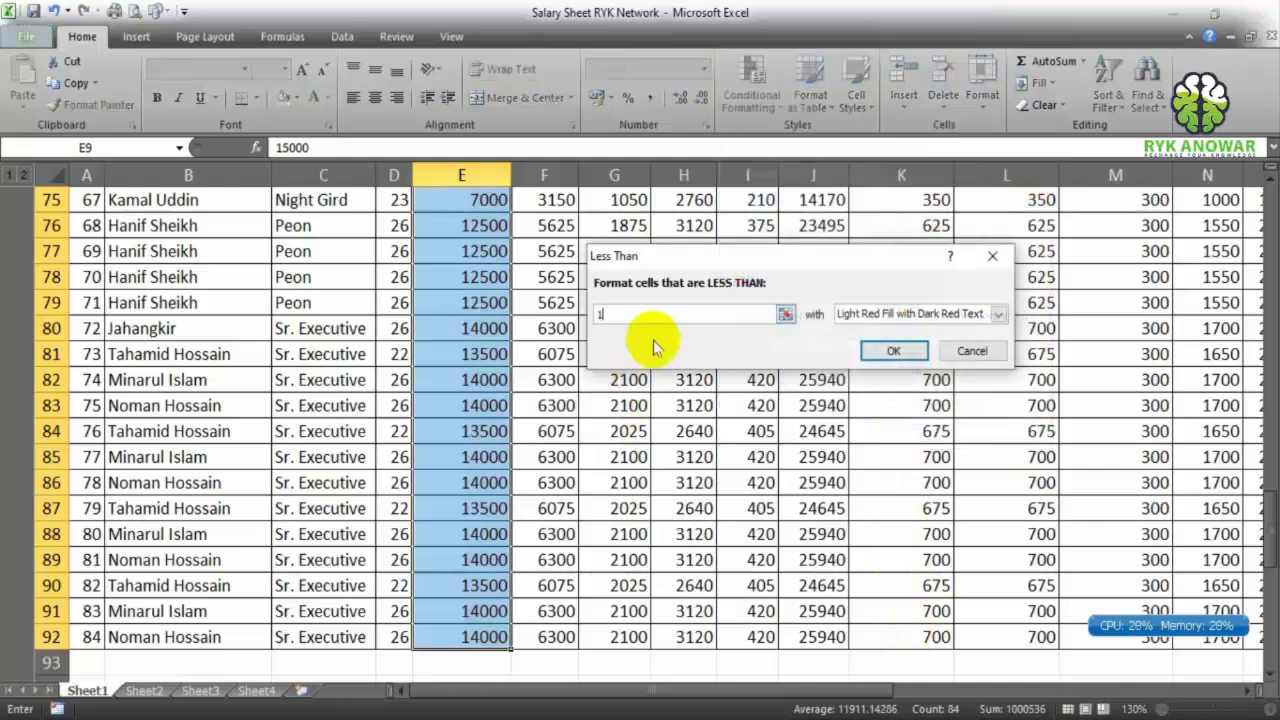
{"action": "type", "text": "5000"}
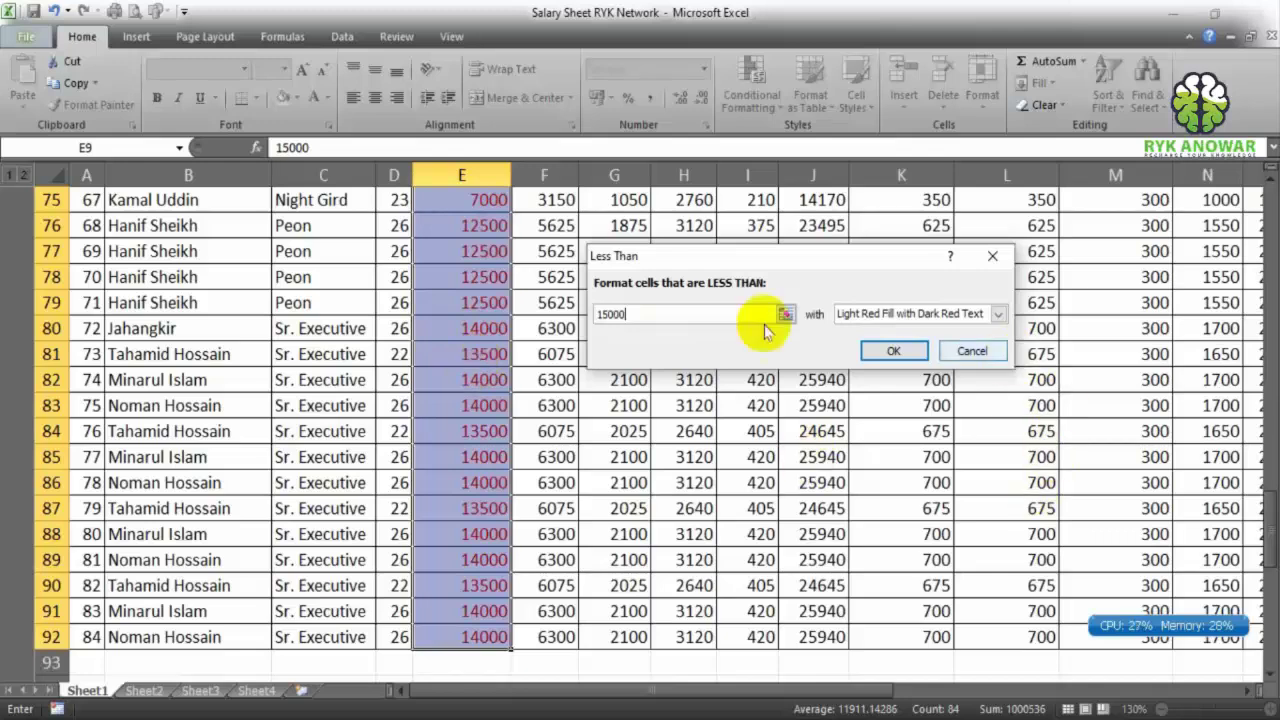
{"action": "left_click", "coordinate": [995, 316]}
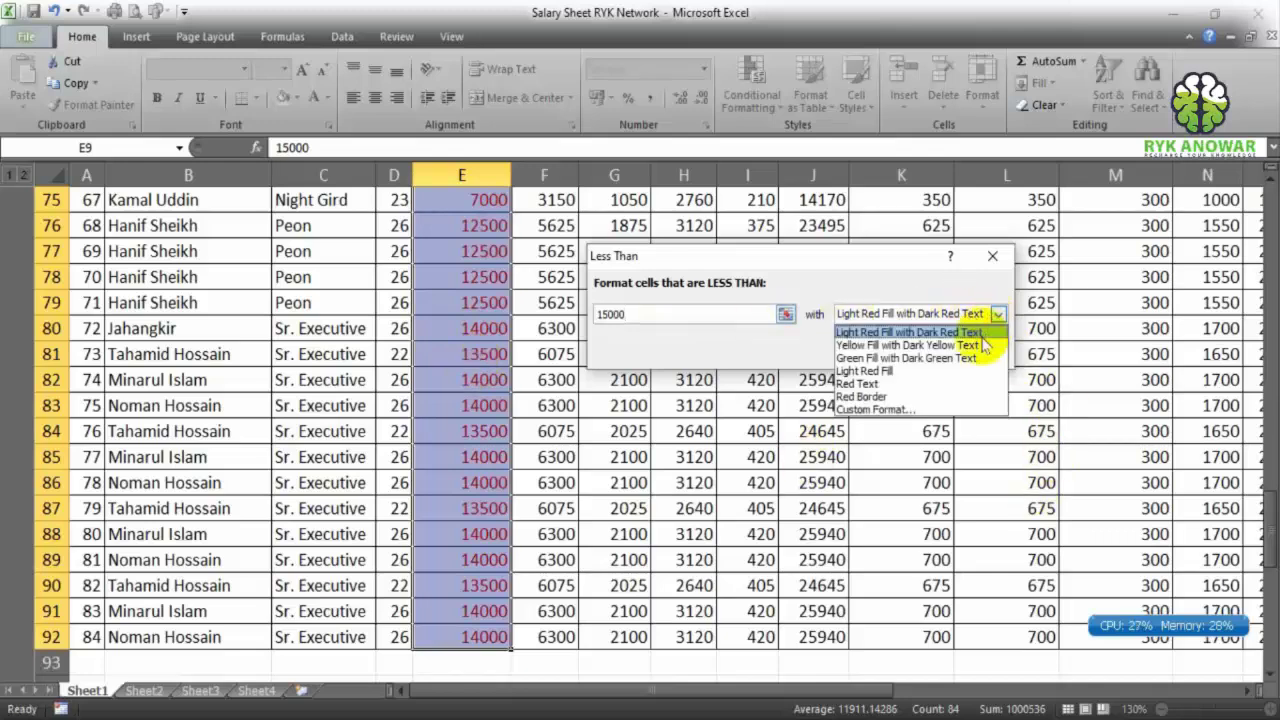
{"action": "left_click", "coordinate": [874, 358]}
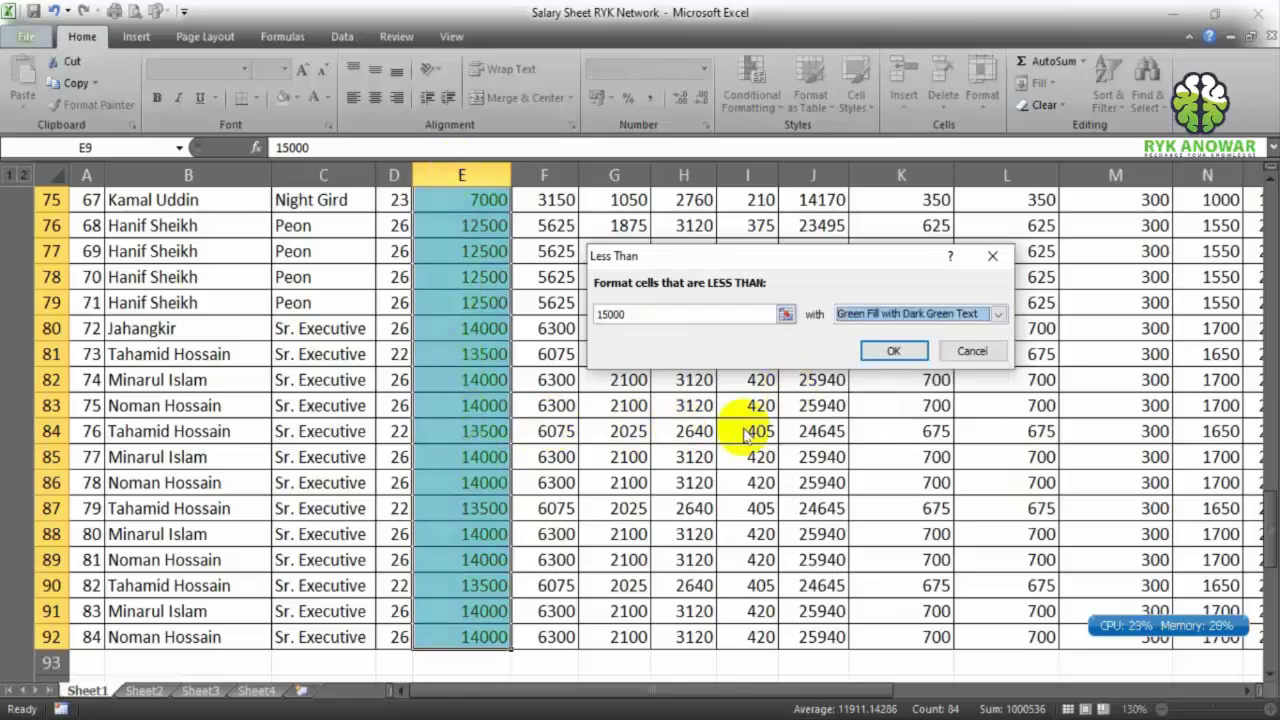
Apply the green rule and check that 15000, 16000, 20,000 and 30,000 stay unhighlighted.
{"action": "left_click", "coordinate": [893, 355]}
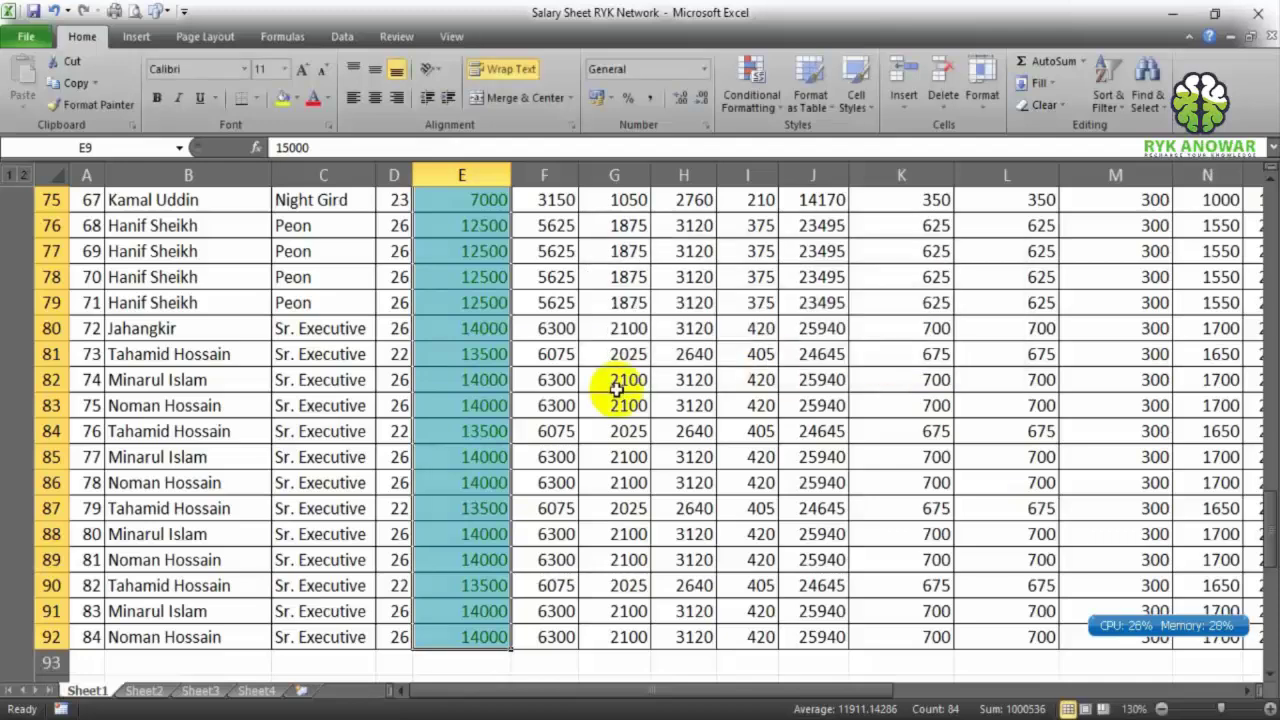
{"action": "left_click", "coordinate": [603, 388]}
{"action": "scroll", "coordinate": [600, 398], "scroll_direction": "up", "scroll_amount": 6}
{"action": "scroll", "coordinate": [590, 400], "scroll_direction": "up", "scroll_amount": 6}
{"action": "scroll", "coordinate": [460, 510], "scroll_direction": "up", "scroll_amount": 2}
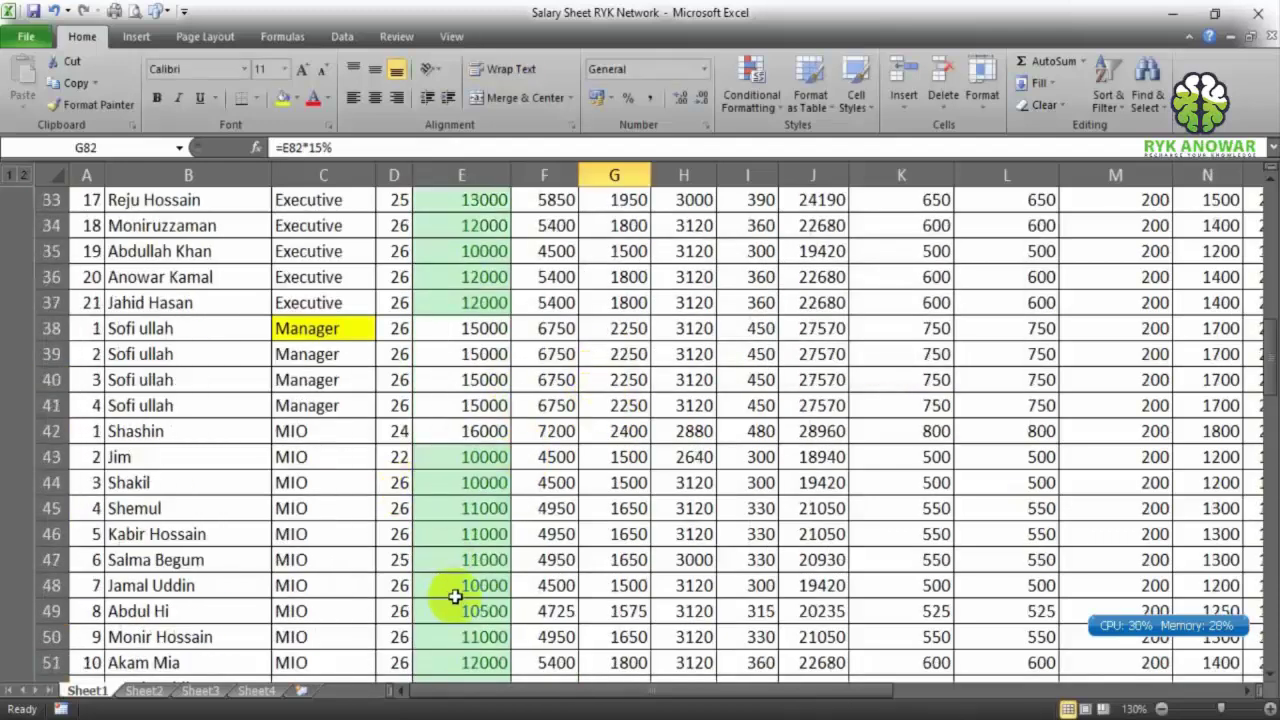
{"action": "left_click", "coordinate": [478, 431]}
{"action": "left_click", "coordinate": [479, 379]}
{"action": "scroll", "coordinate": [475, 400], "scroll_direction": "up", "scroll_amount": 8}
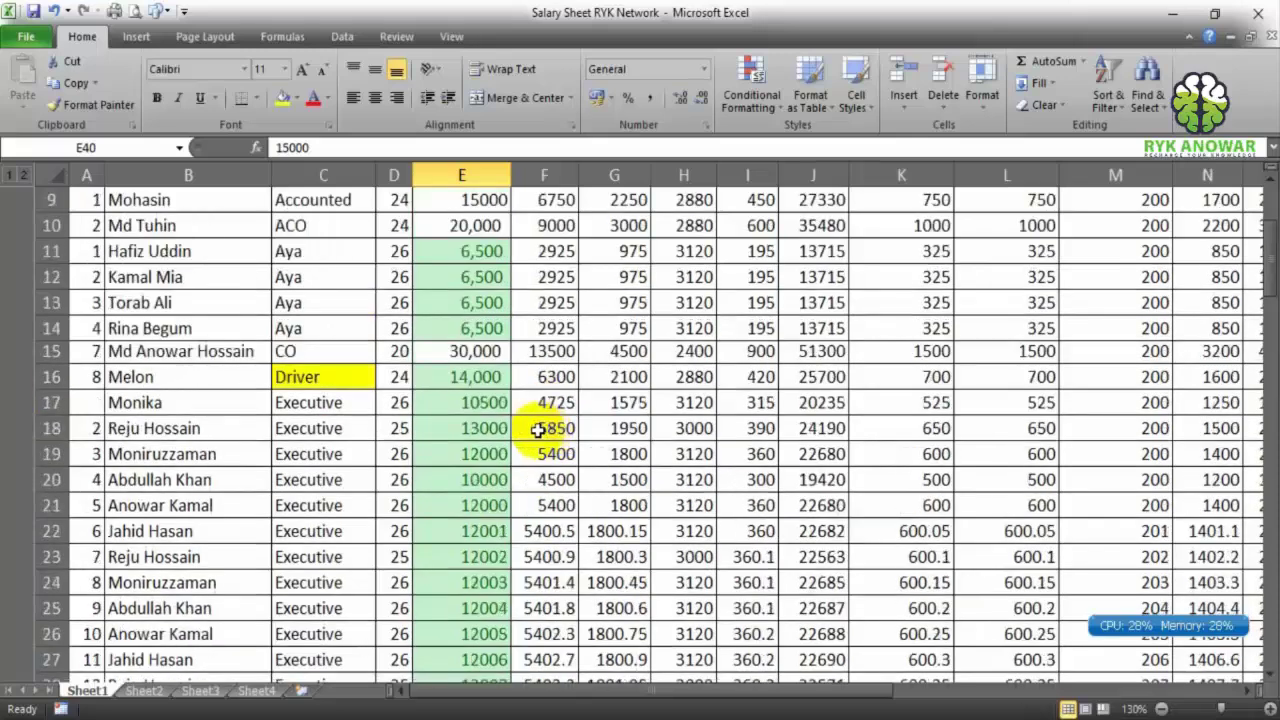
{"action": "left_click", "coordinate": [486, 357]}
{"action": "scroll", "coordinate": [493, 398], "scroll_direction": "up", "scroll_amount": 3}
{"action": "left_click", "coordinate": [482, 569]}
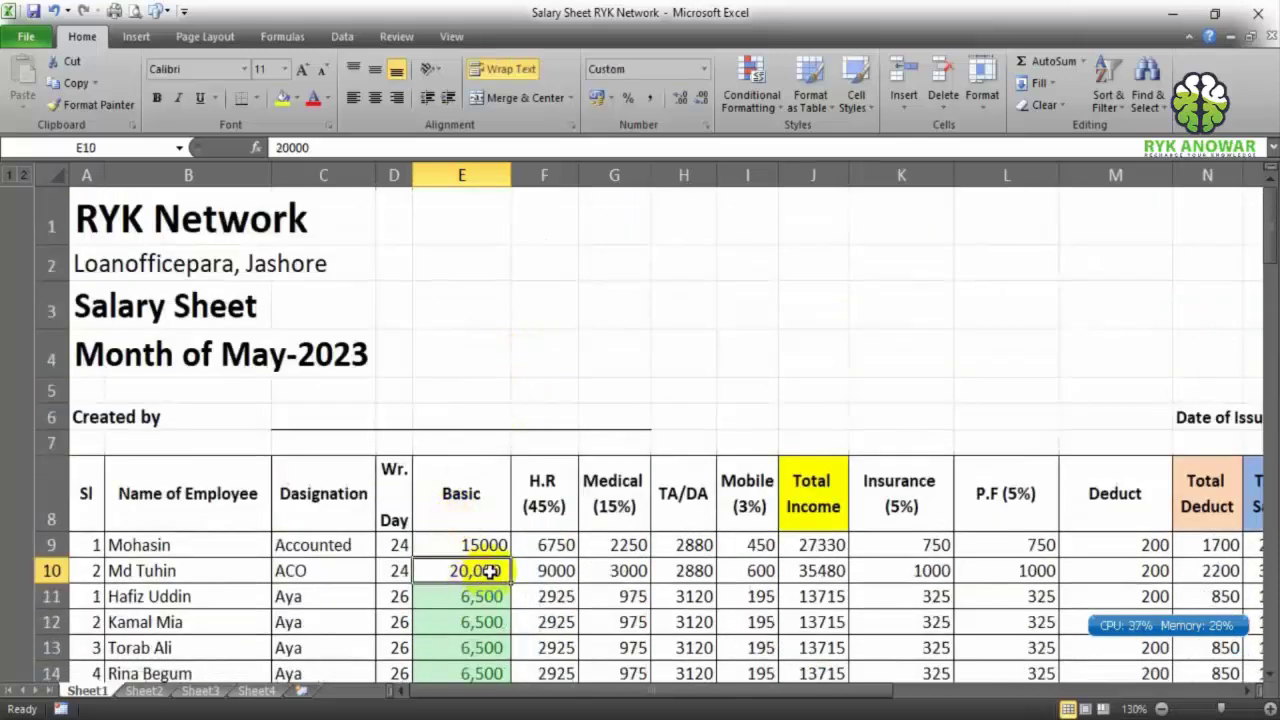
{"action": "scroll", "coordinate": [486, 566], "scroll_direction": "down", "scroll_amount": 5}
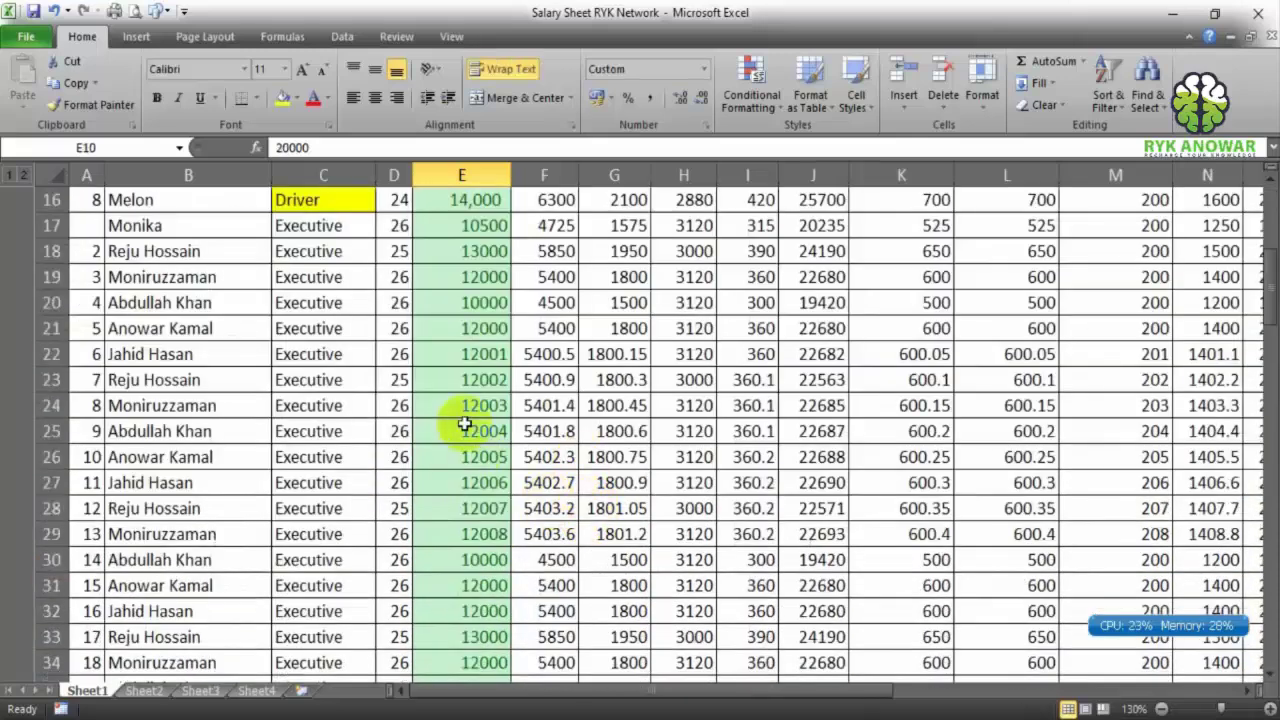
Change the Basic salary in E21 from 12000 to 15500.
{"action": "left_click", "coordinate": [466, 328]}
{"action": "type", "text": "15500"}
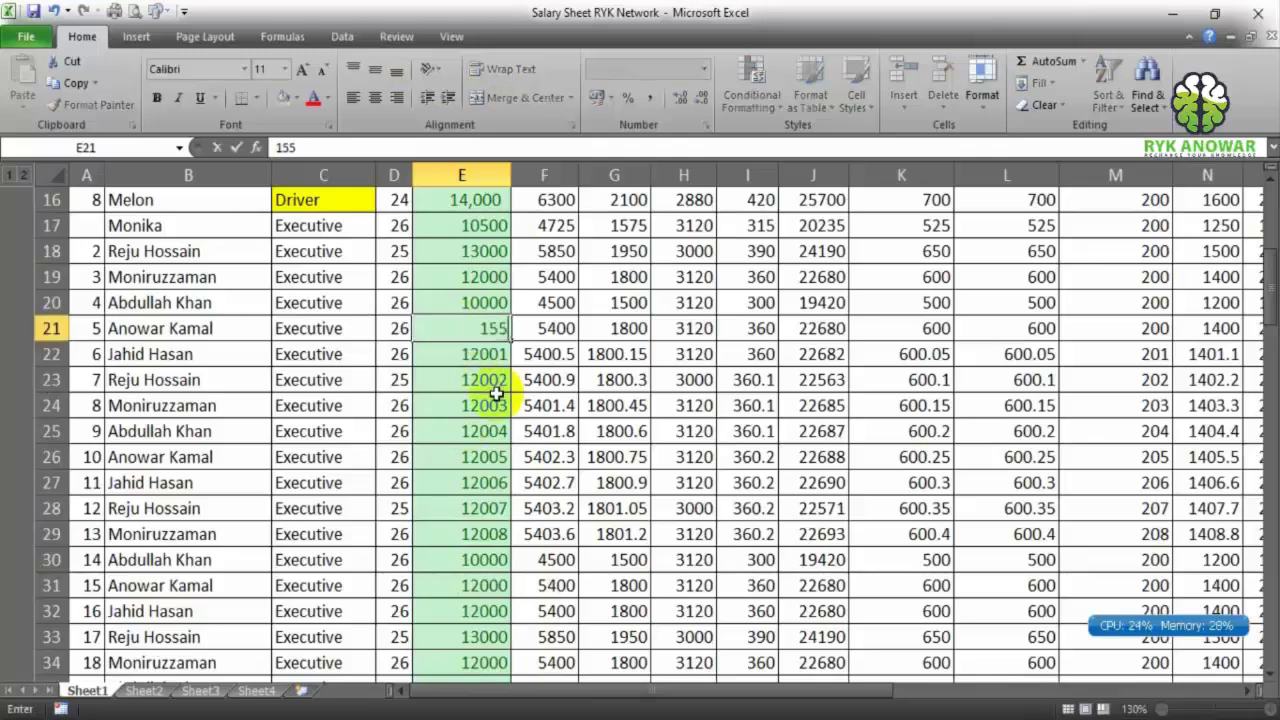
{"action": "key", "text": "Return"}
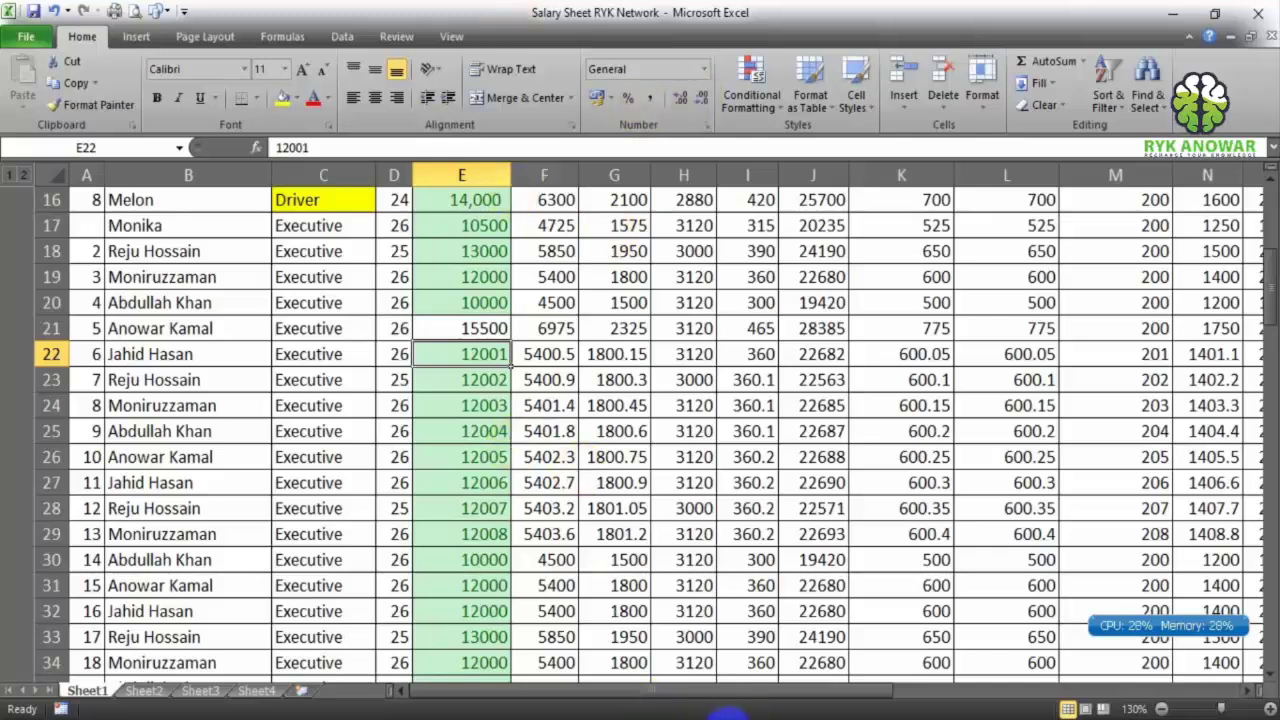
{"action": "scroll", "coordinate": [469, 551], "scroll_direction": "down", "scroll_amount": 4}
{"action": "scroll", "coordinate": [307, 495], "scroll_direction": "up", "scroll_amount": 6}
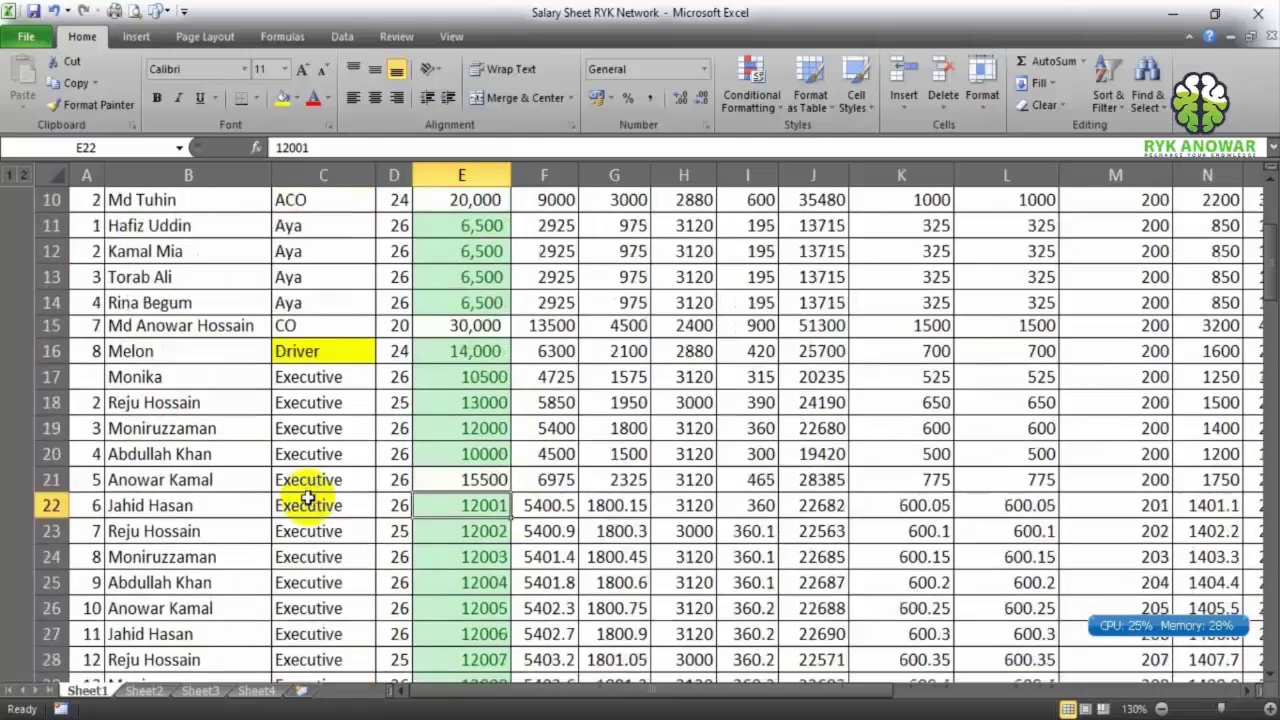
{"action": "scroll", "coordinate": [306, 490], "scroll_direction": "up", "scroll_amount": 4}
{"action": "scroll", "coordinate": [320, 490], "scroll_direction": "down", "scroll_amount": 2}
Select the Designation values in column C, C9 through C92.
{"action": "left_click_drag", "start_coordinate": [320, 312], "coordinate": [375, 624]}
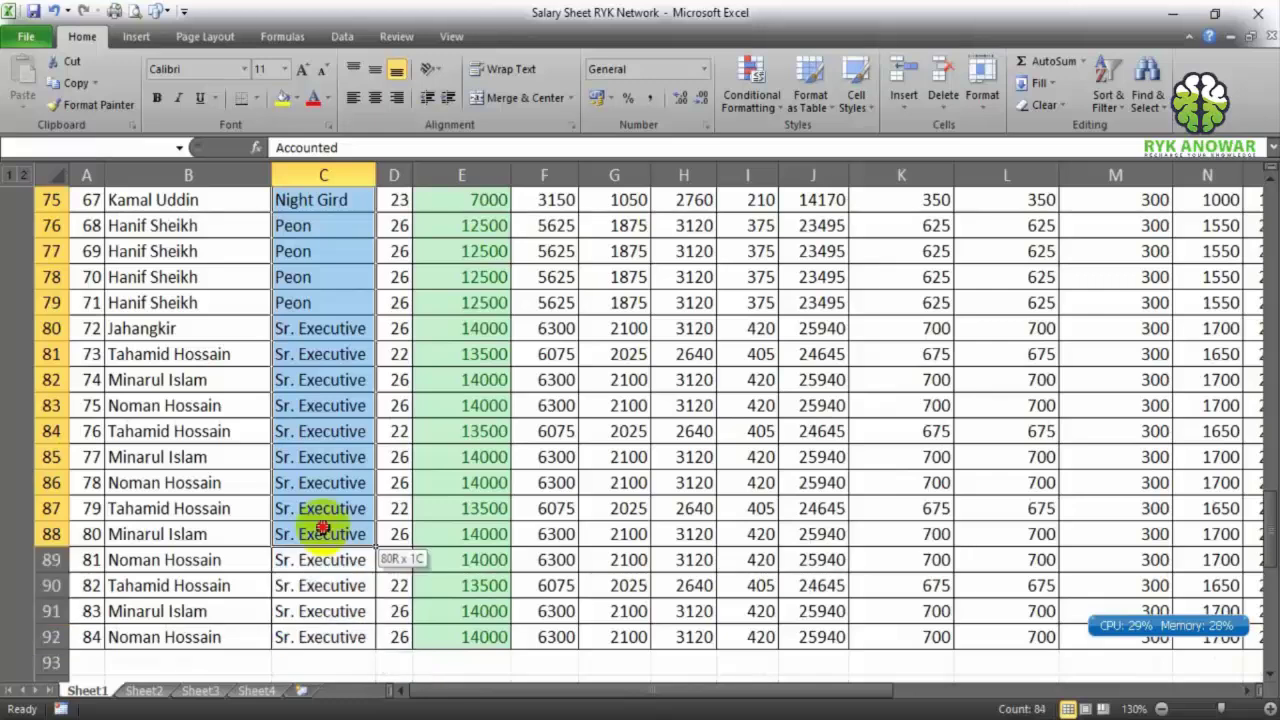
{"action": "left_click_drag", "start_coordinate": [375, 624], "coordinate": [325, 610]}
{"action": "scroll", "coordinate": [530, 397], "scroll_direction": "up", "scroll_amount": 13}
{"action": "scroll", "coordinate": [530, 400], "scroll_direction": "up", "scroll_amount": 5}
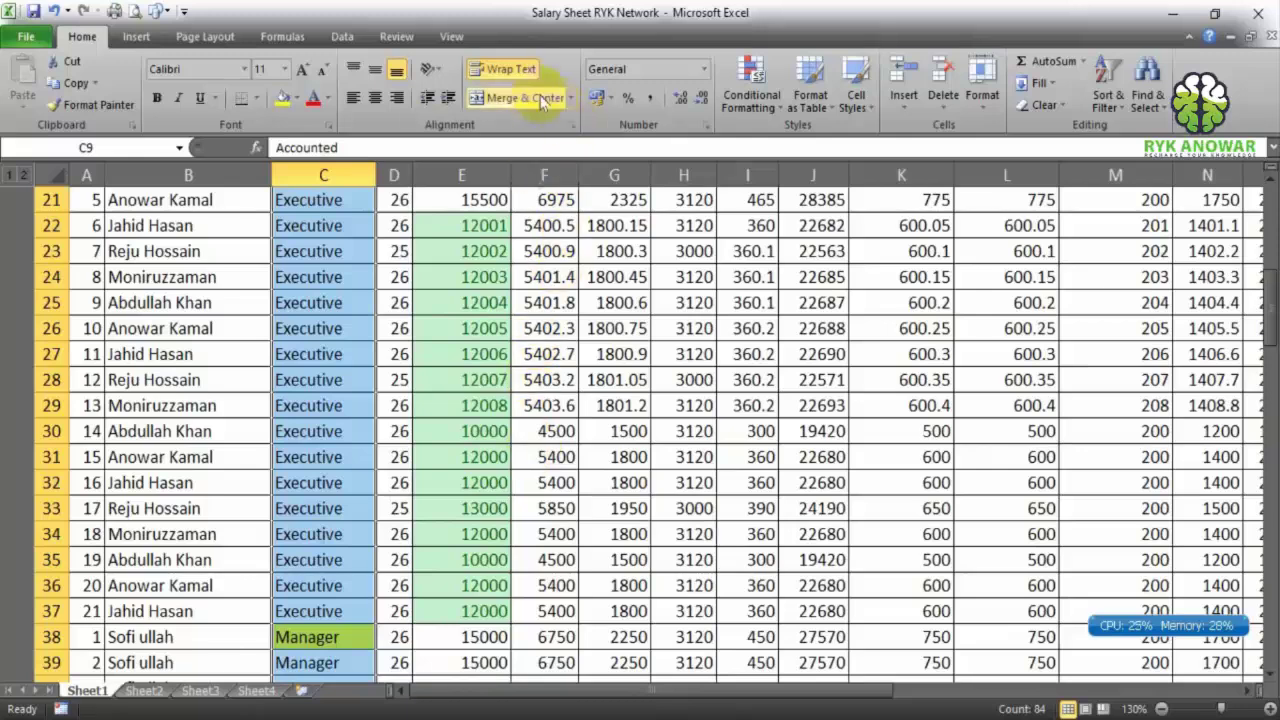
Add a Text that Contains 'MIO' rule with Light Red Fill with Dark Red Text.
{"action": "left_click", "coordinate": [752, 98]}
{"action": "mouse_move", "coordinate": [813, 139]}
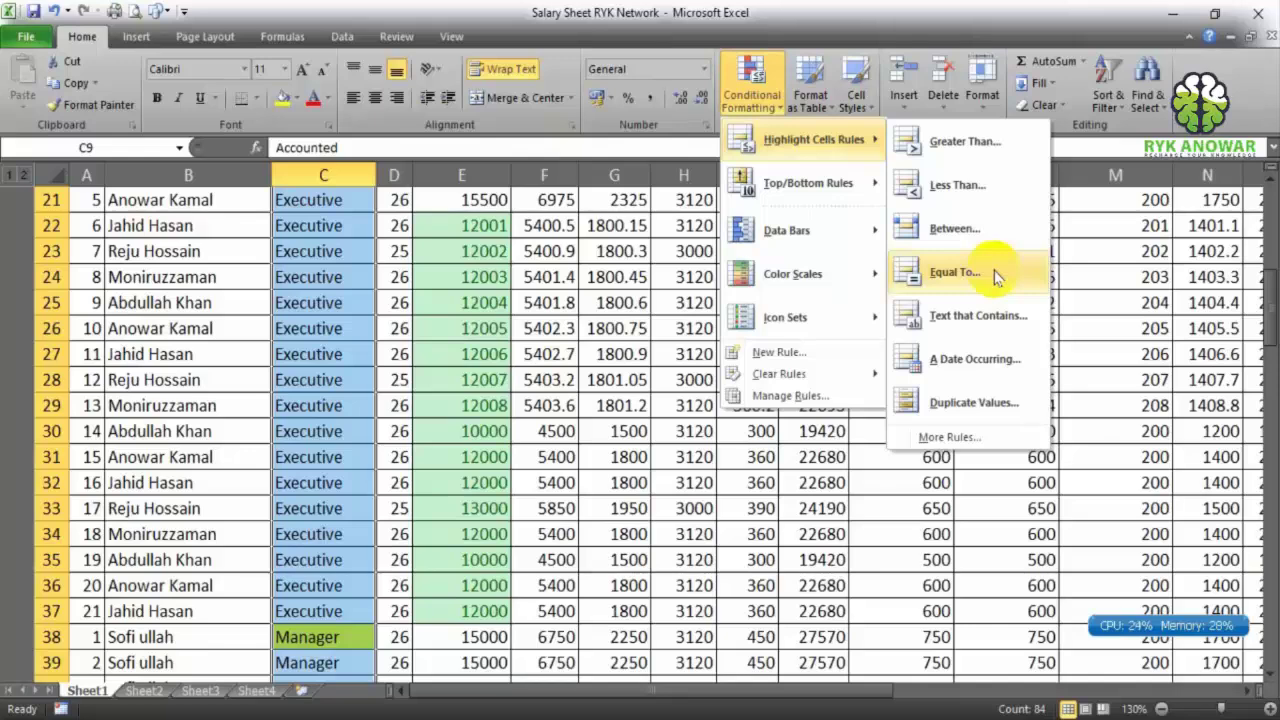
{"action": "left_click", "coordinate": [994, 334]}
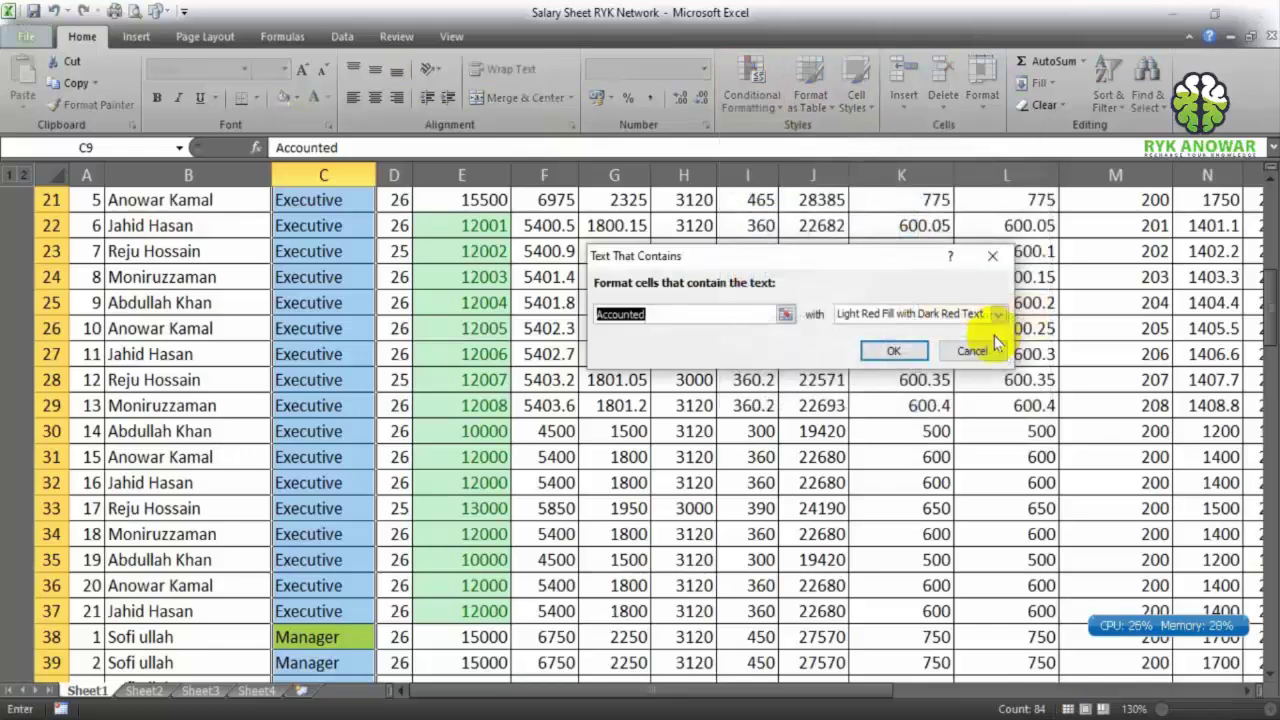
{"action": "type", "text": "MIO"}
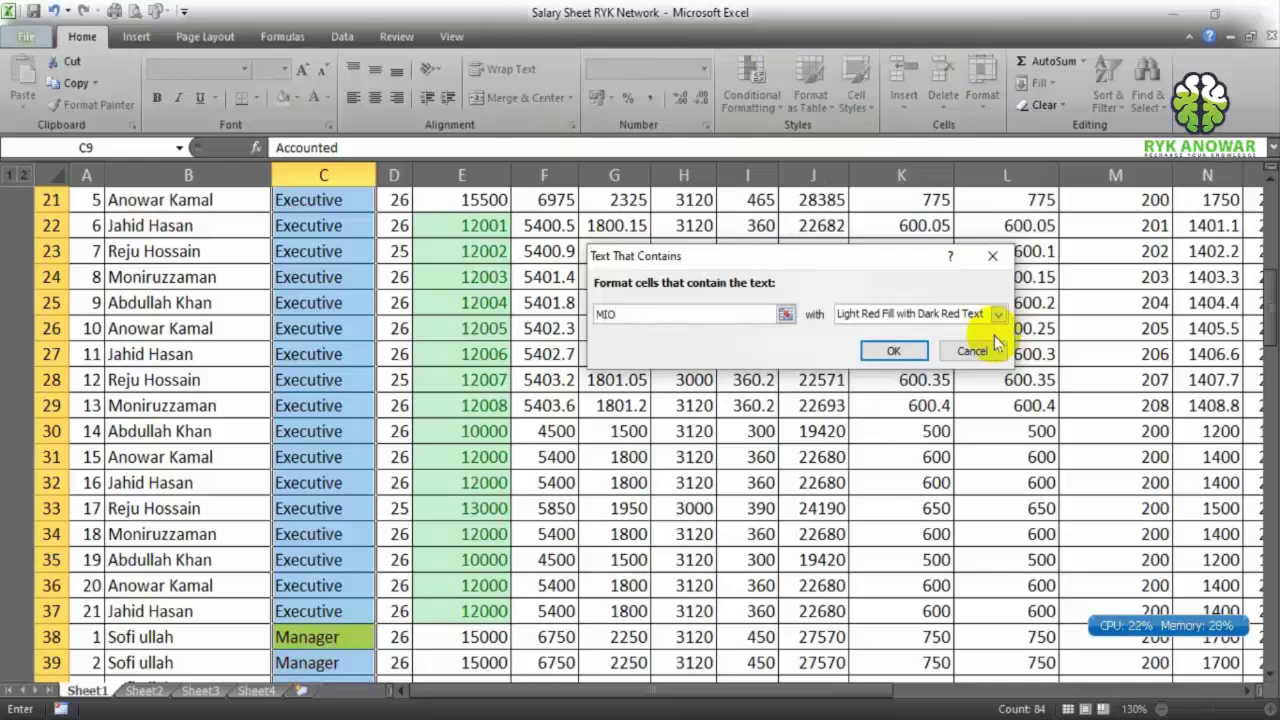
{"action": "left_click", "coordinate": [897, 315]}
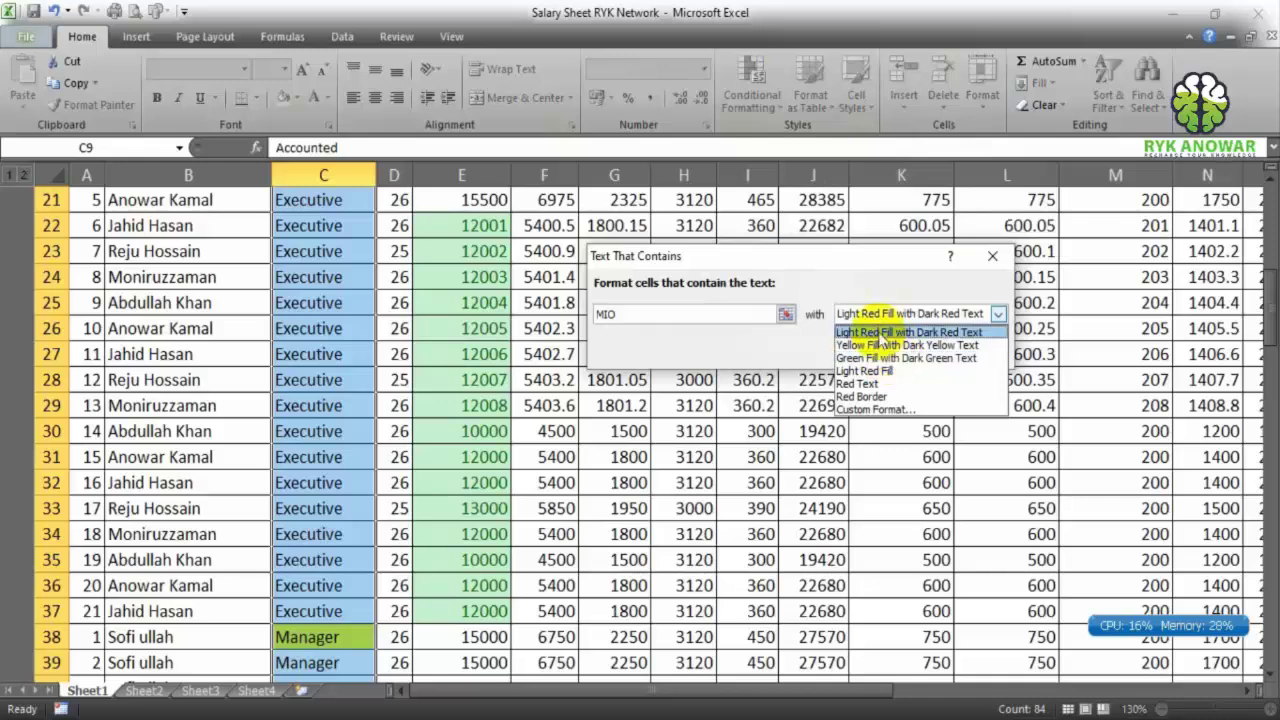
{"action": "left_click", "coordinate": [880, 331]}
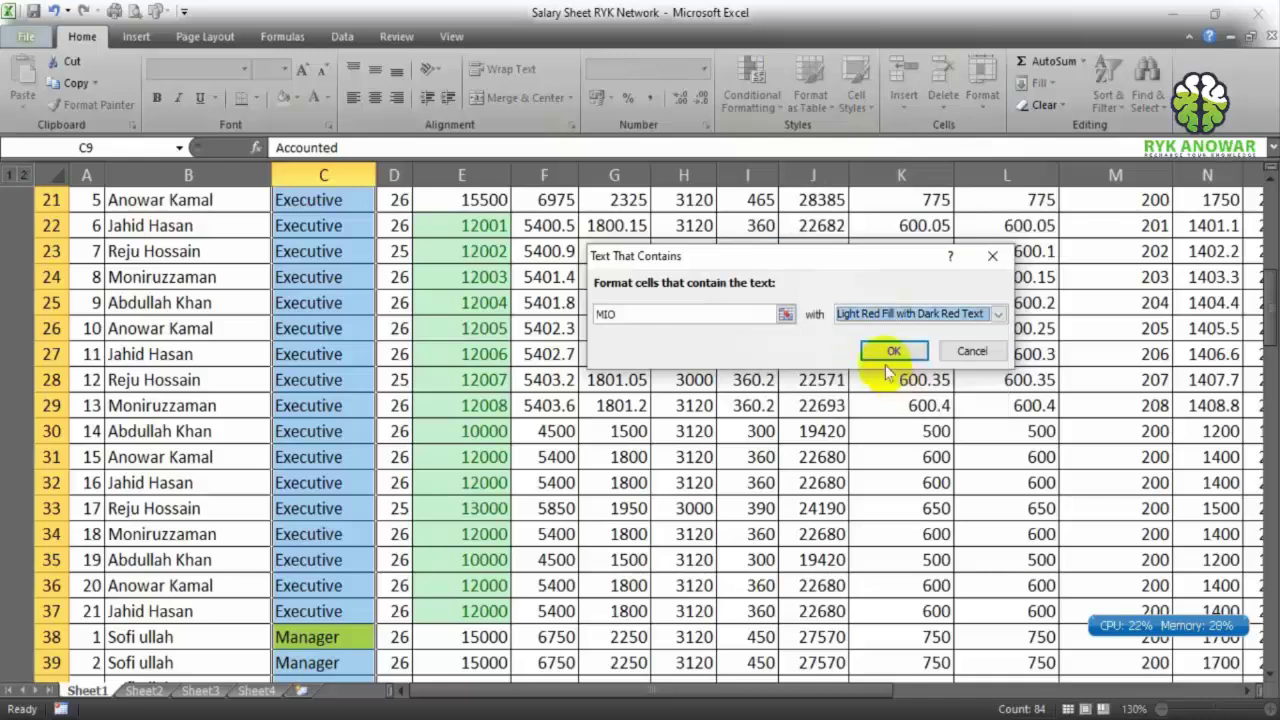
{"action": "left_click", "coordinate": [886, 423]}
{"action": "scroll", "coordinate": [286, 471], "scroll_direction": "down", "scroll_amount": 4}
{"action": "scroll", "coordinate": [337, 465], "scroll_direction": "down", "scroll_amount": 3}
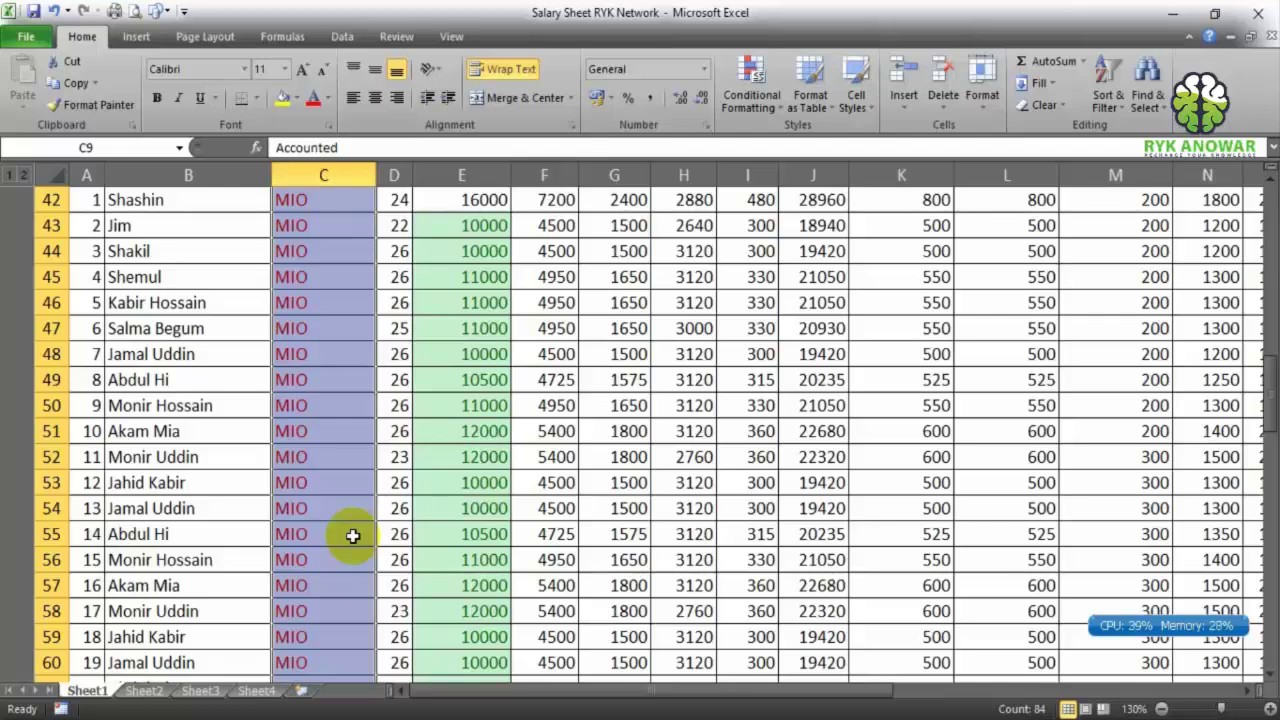
Deselect column C and inspect the red-highlighted MIO designation cells.
{"action": "left_click", "coordinate": [352, 536]}
{"action": "left_click", "coordinate": [352, 431]}
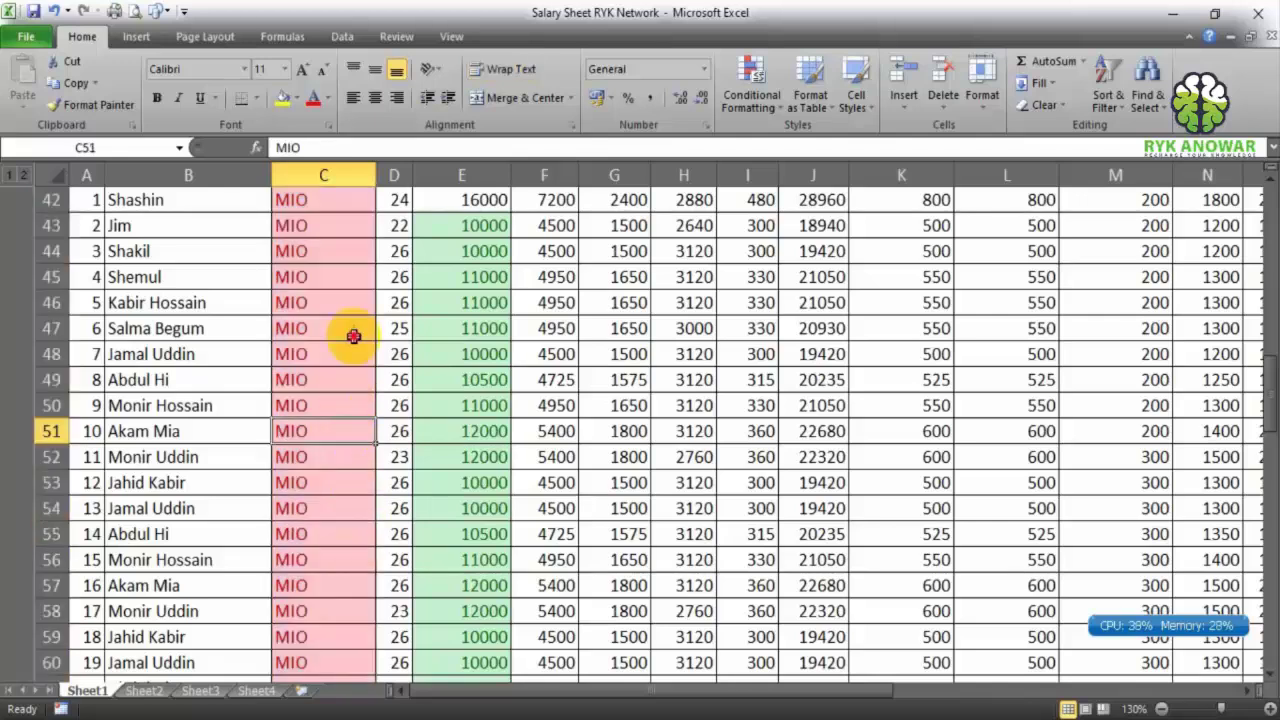
{"action": "left_click", "coordinate": [353, 330]}
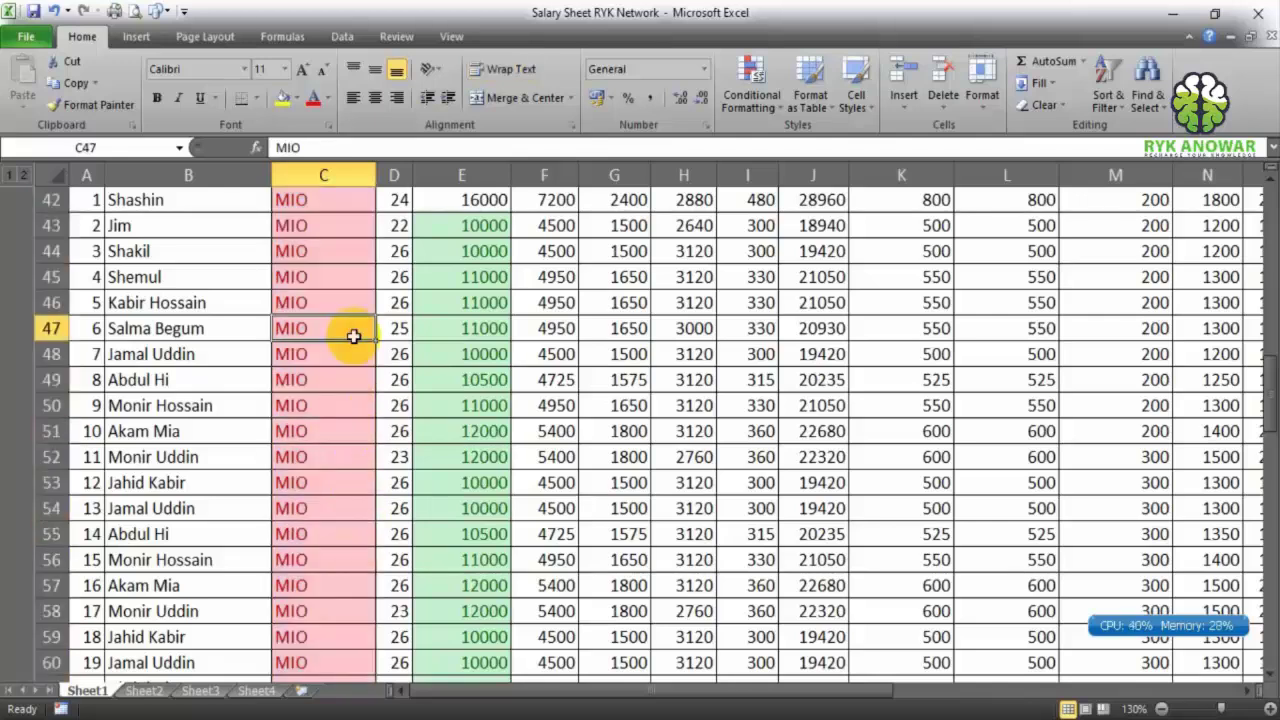
{"action": "scroll", "coordinate": [400, 480], "scroll_direction": "up", "scroll_amount": 7}
{"action": "scroll", "coordinate": [483, 497], "scroll_direction": "up", "scroll_amount": 6}
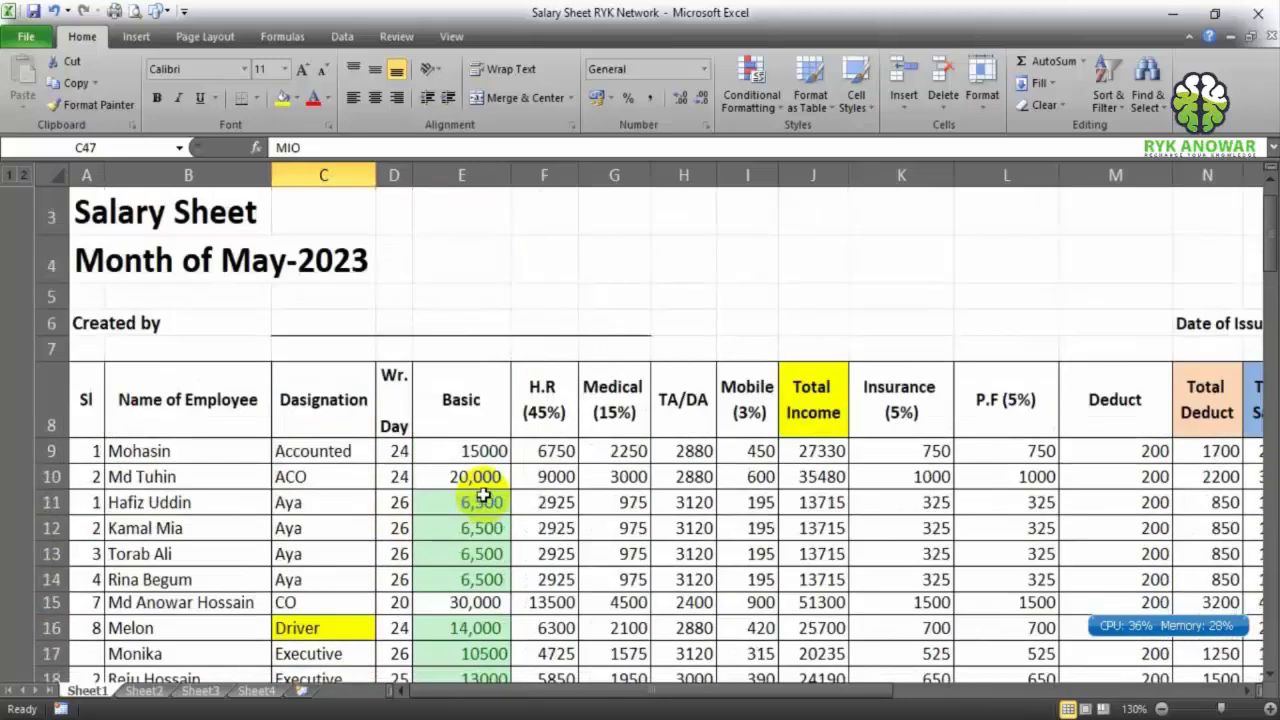
Clear the conditional formatting rules from the Basic salaries in E9:E92.
{"action": "left_click_drag", "start_coordinate": [470, 451], "coordinate": [505, 660]}
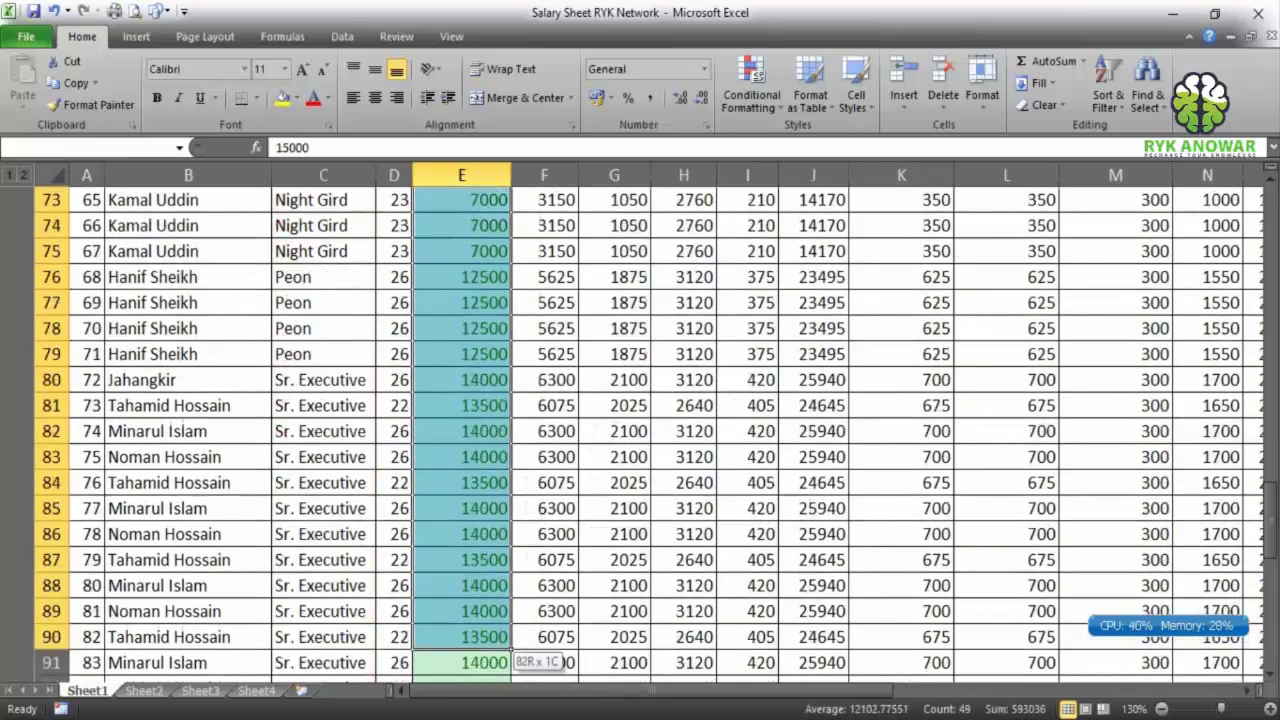
{"action": "left_click_drag", "start_coordinate": [505, 652], "coordinate": [462, 640]}
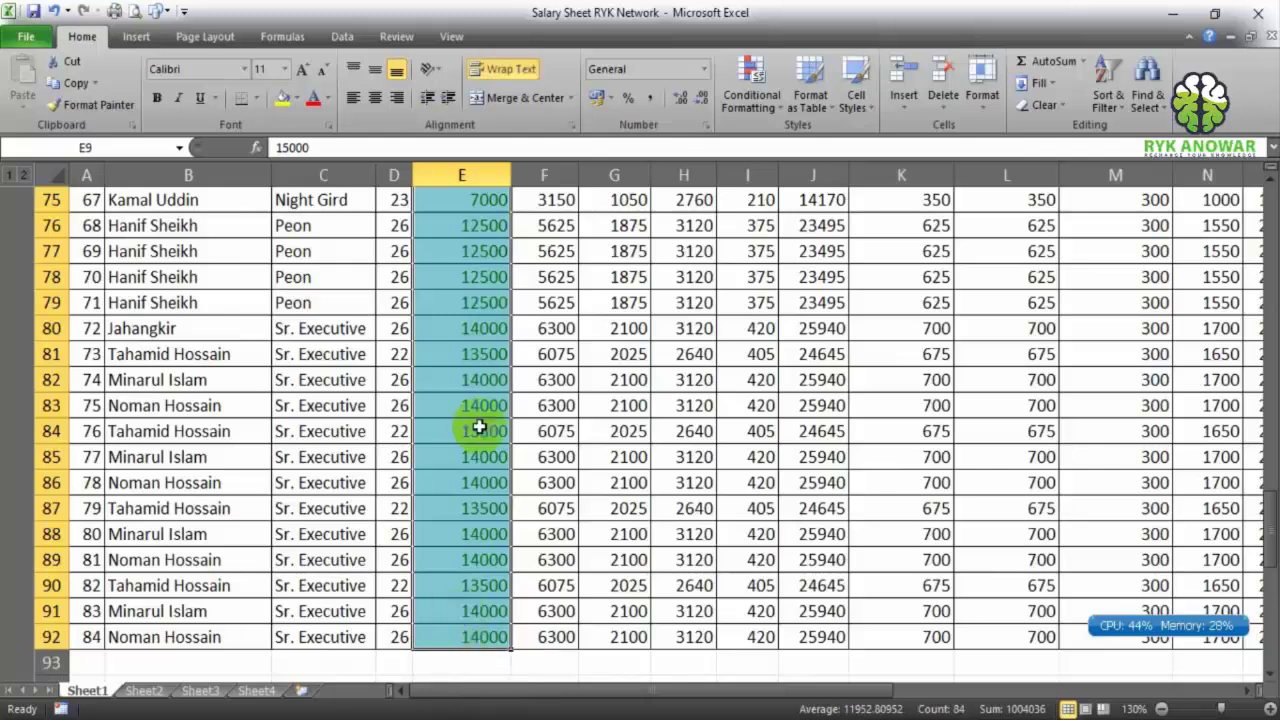
{"action": "left_click", "coordinate": [750, 100]}
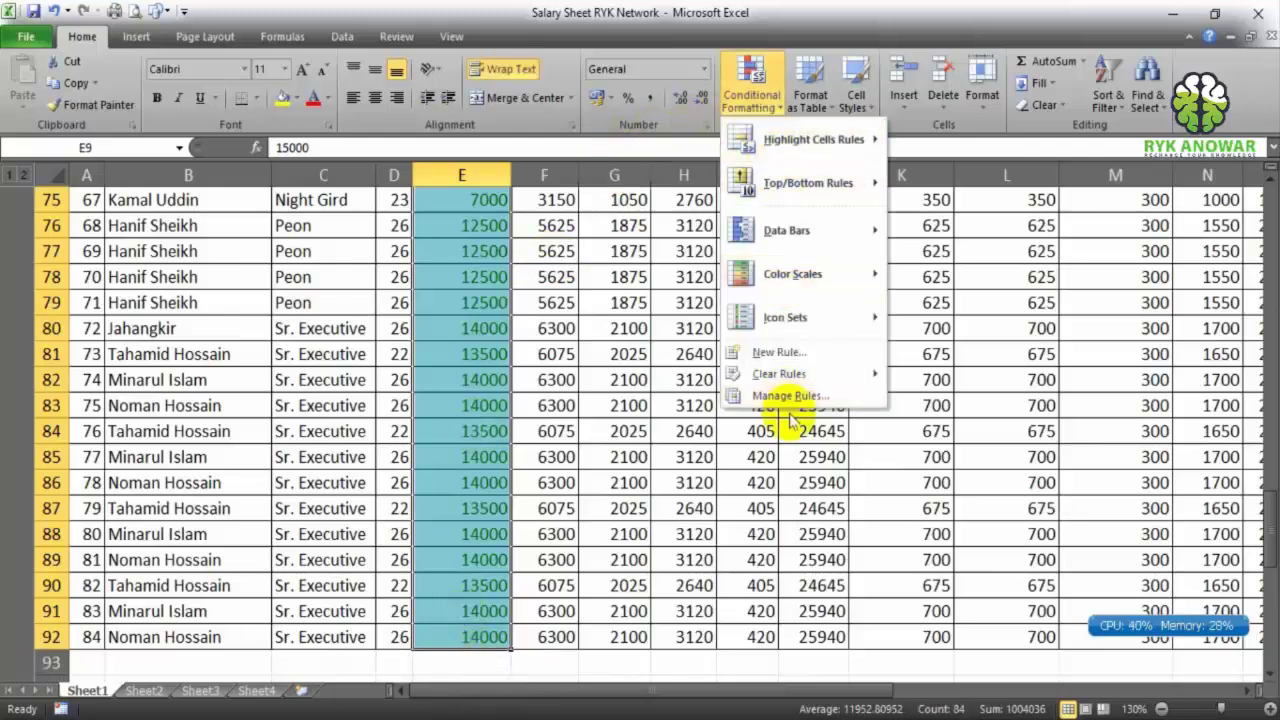
{"action": "mouse_move", "coordinate": [785, 374]}
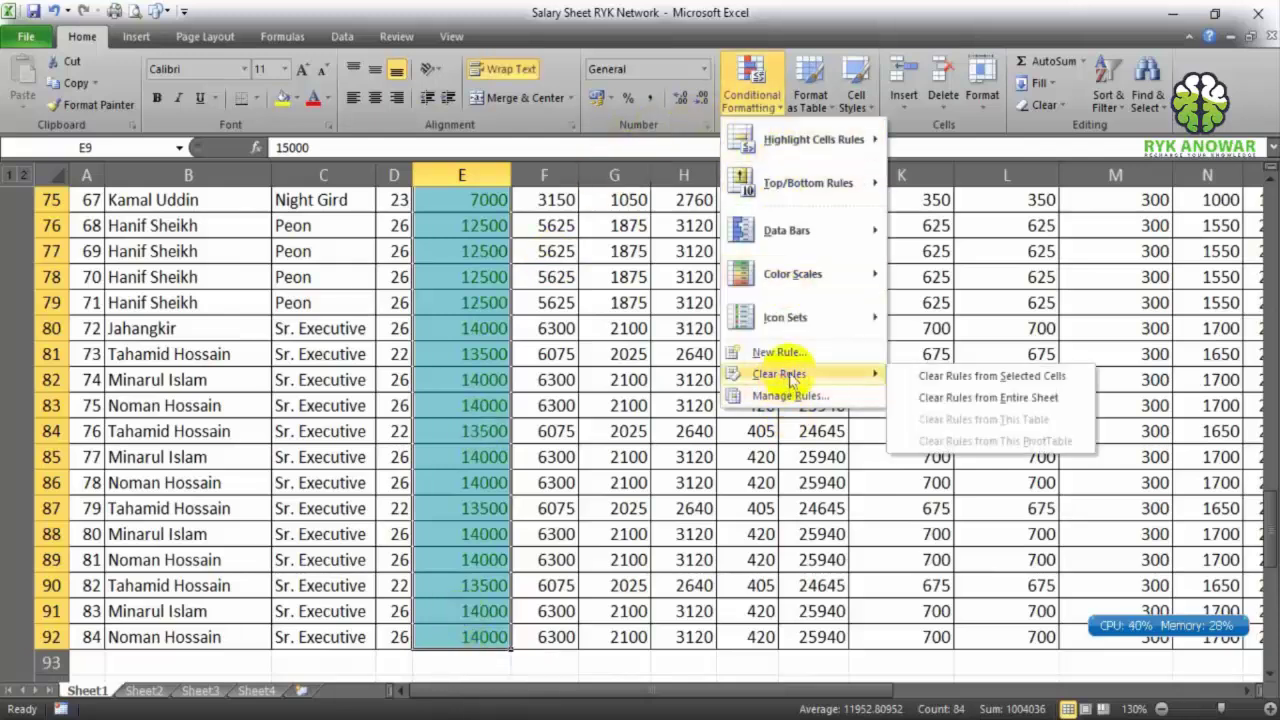
{"action": "left_click", "coordinate": [965, 376]}
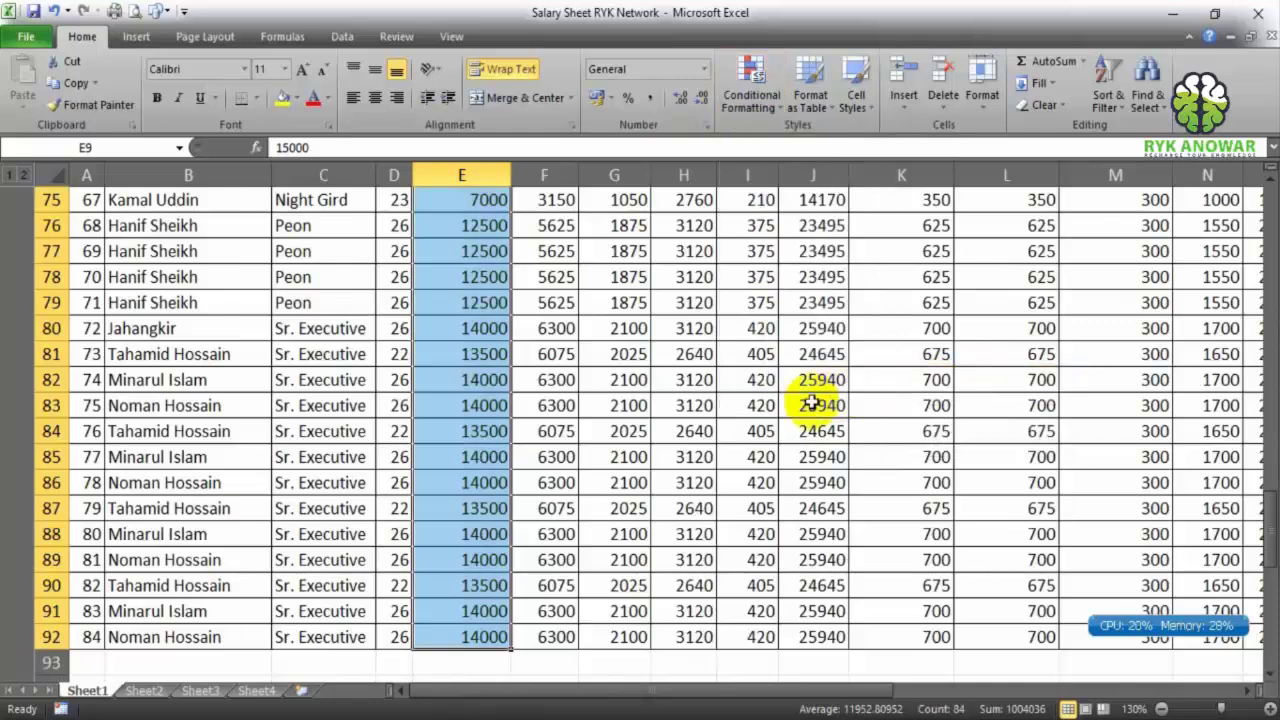
{"action": "left_click", "coordinate": [760, 108]}
Start a Top 10 Items rule and lower the count to 8 salaries.
{"action": "mouse_move", "coordinate": [831, 204]}
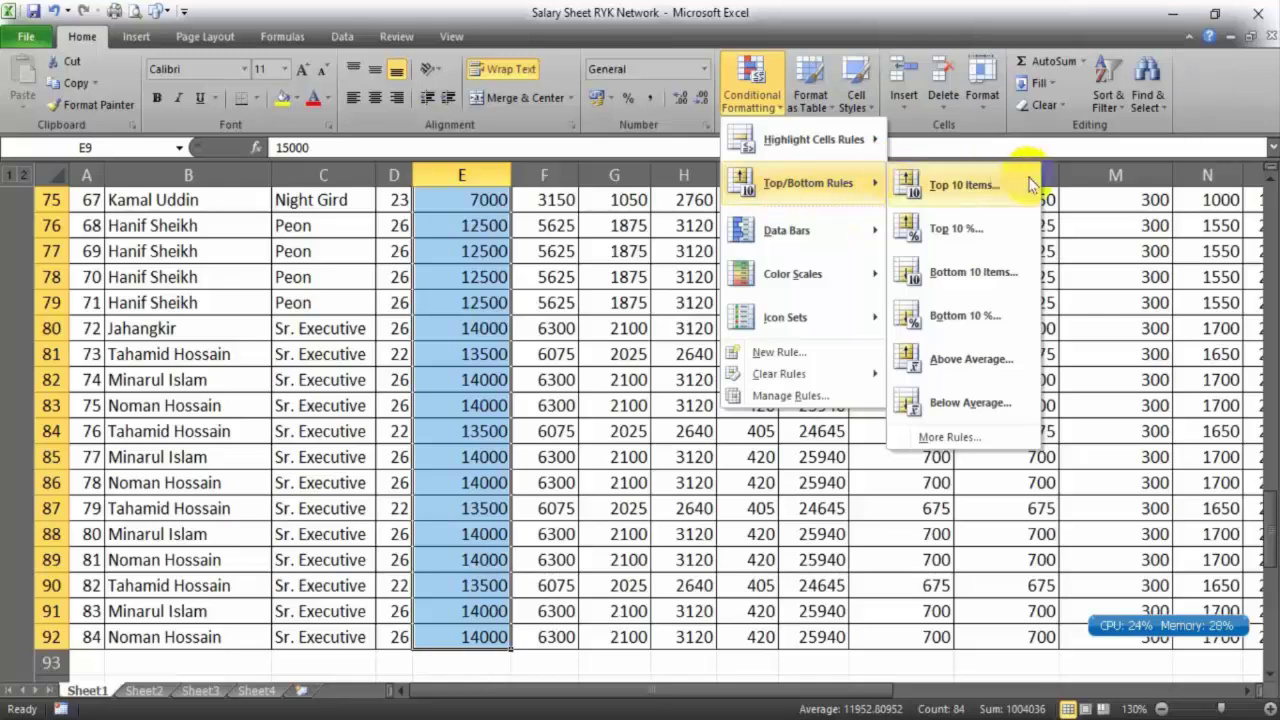
{"action": "left_click", "coordinate": [966, 190]}
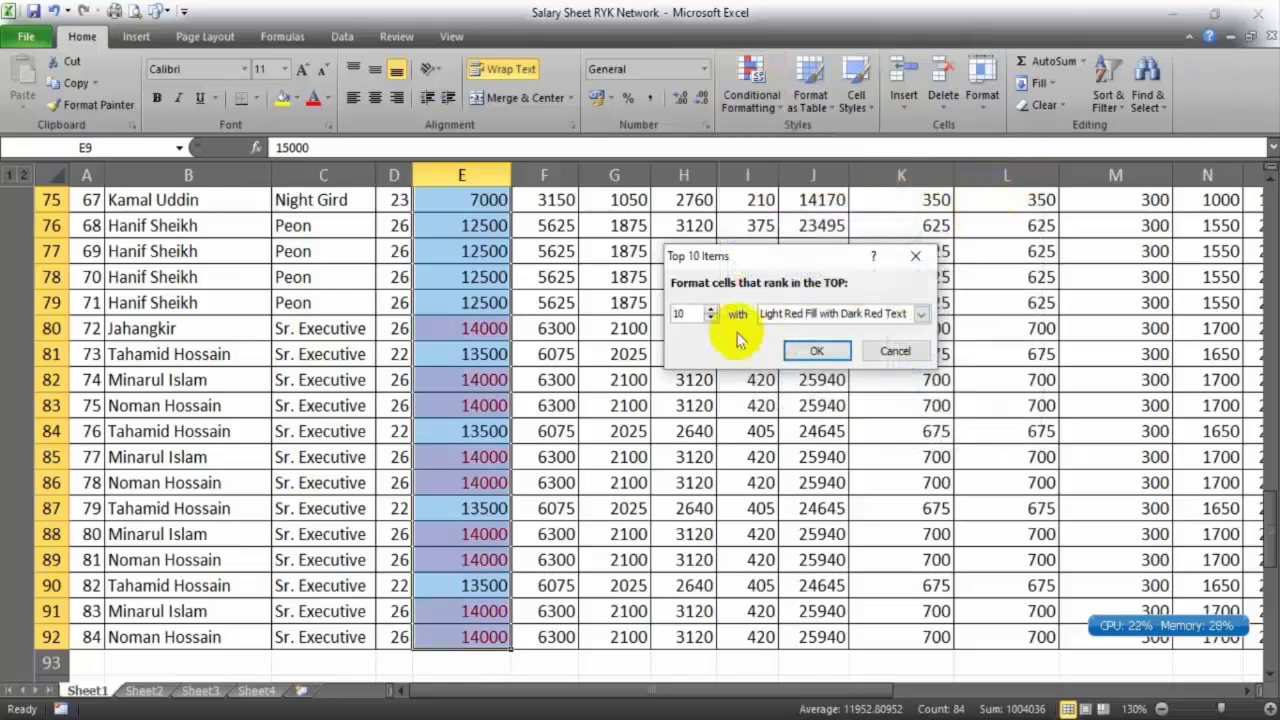
{"action": "left_click", "coordinate": [709, 317]}
{"action": "left_click", "coordinate": [709, 318]}
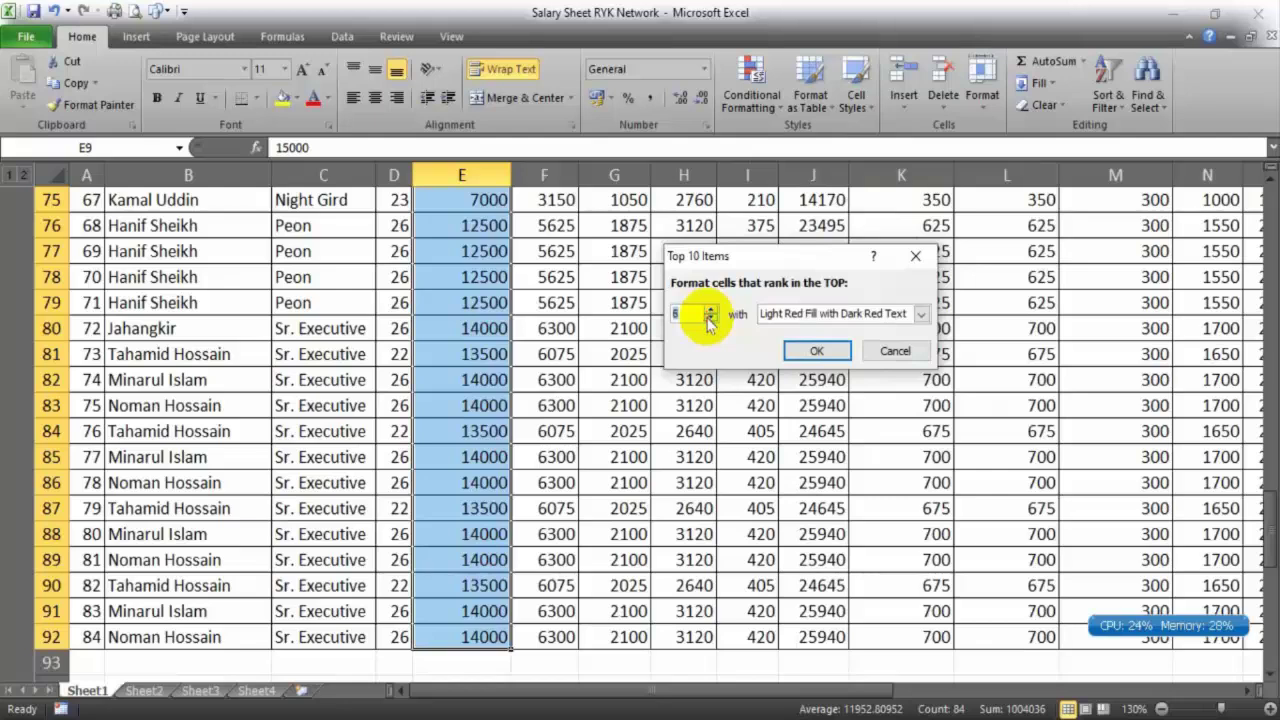
Apply the top-8 light red rule and review the highlighted highest Basic salaries.
{"action": "left_click", "coordinate": [832, 352]}
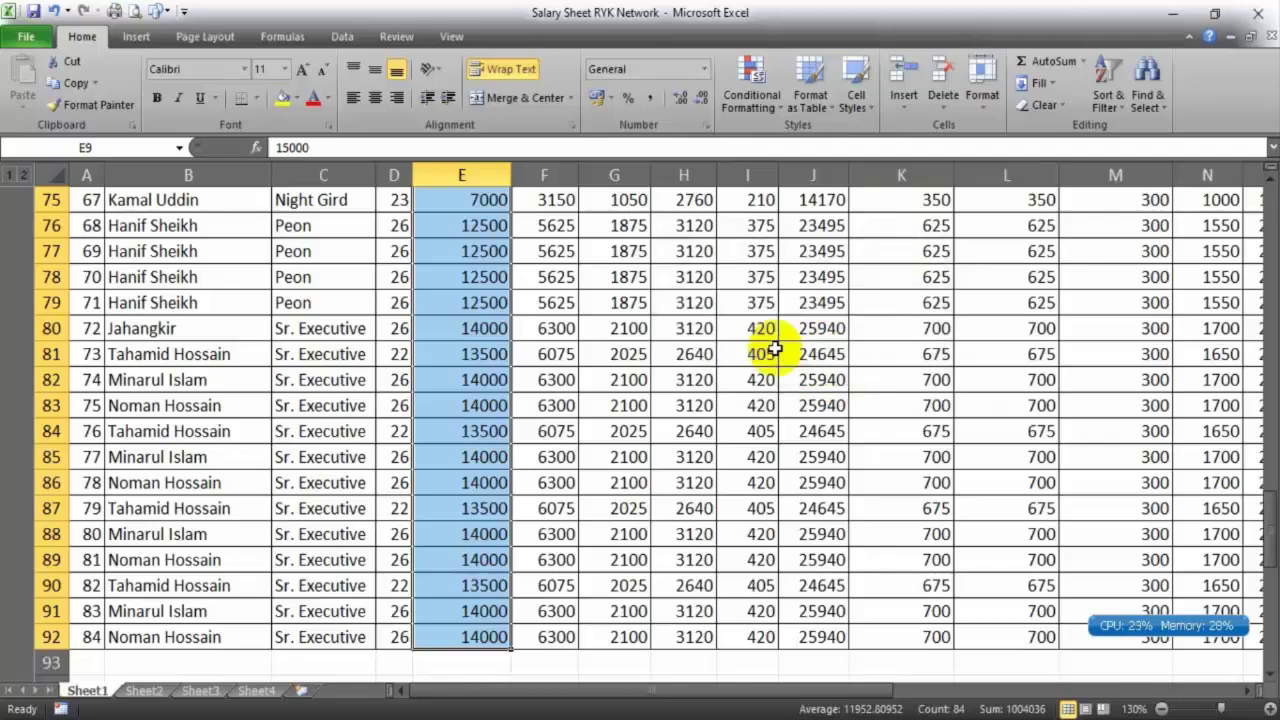
{"action": "scroll", "coordinate": [560, 432], "scroll_direction": "up", "scroll_amount": 6}
{"action": "scroll", "coordinate": [560, 432], "scroll_direction": "up", "scroll_amount": 4}
{"action": "scroll", "coordinate": [545, 400], "scroll_direction": "up", "scroll_amount": 7}
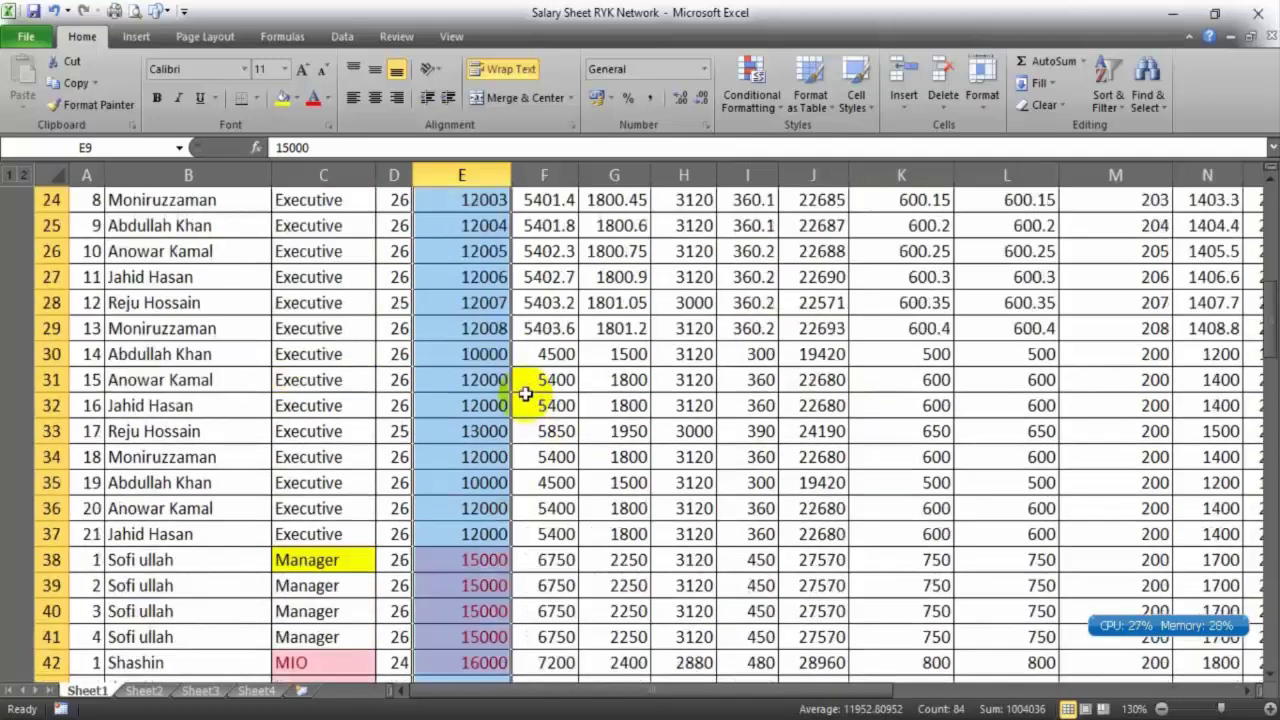
{"action": "scroll", "coordinate": [525, 394], "scroll_direction": "up", "scroll_amount": 8}
{"action": "scroll", "coordinate": [525, 394], "scroll_direction": "down", "scroll_amount": 3}
{"action": "scroll", "coordinate": [525, 394], "scroll_direction": "up", "scroll_amount": 1}
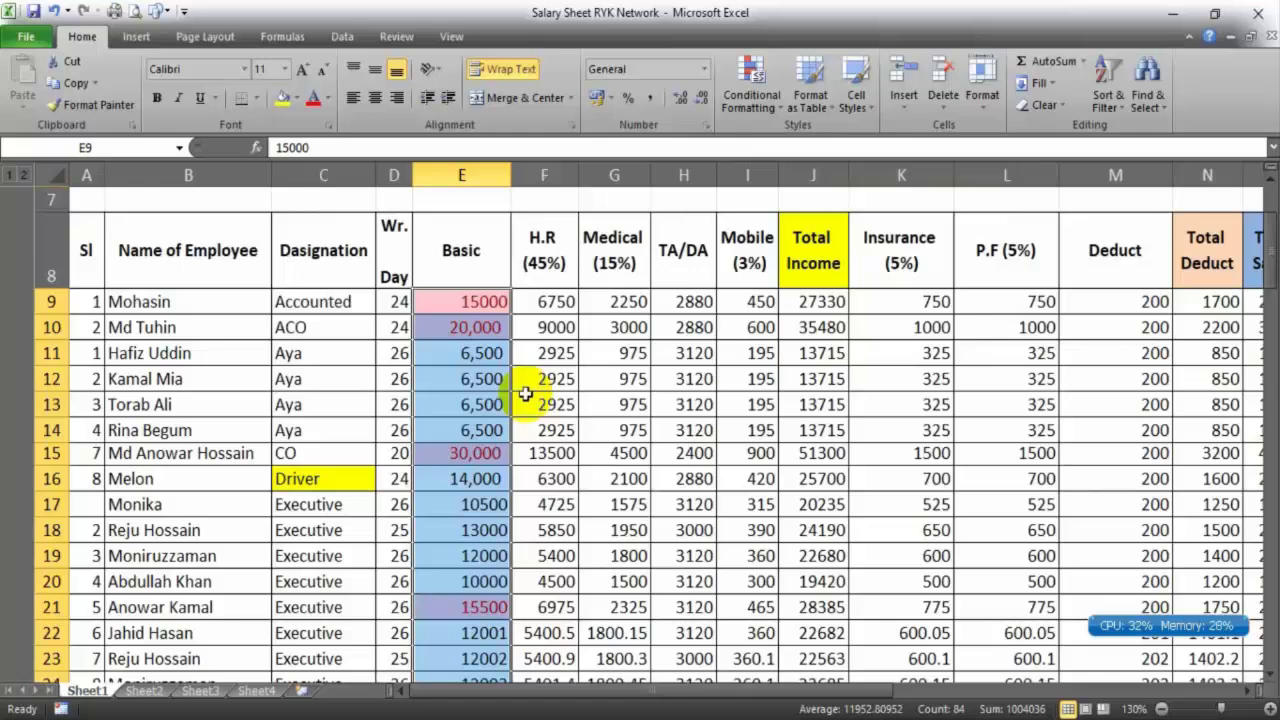
{"action": "scroll", "coordinate": [600, 500], "scroll_direction": "down", "scroll_amount": 3}
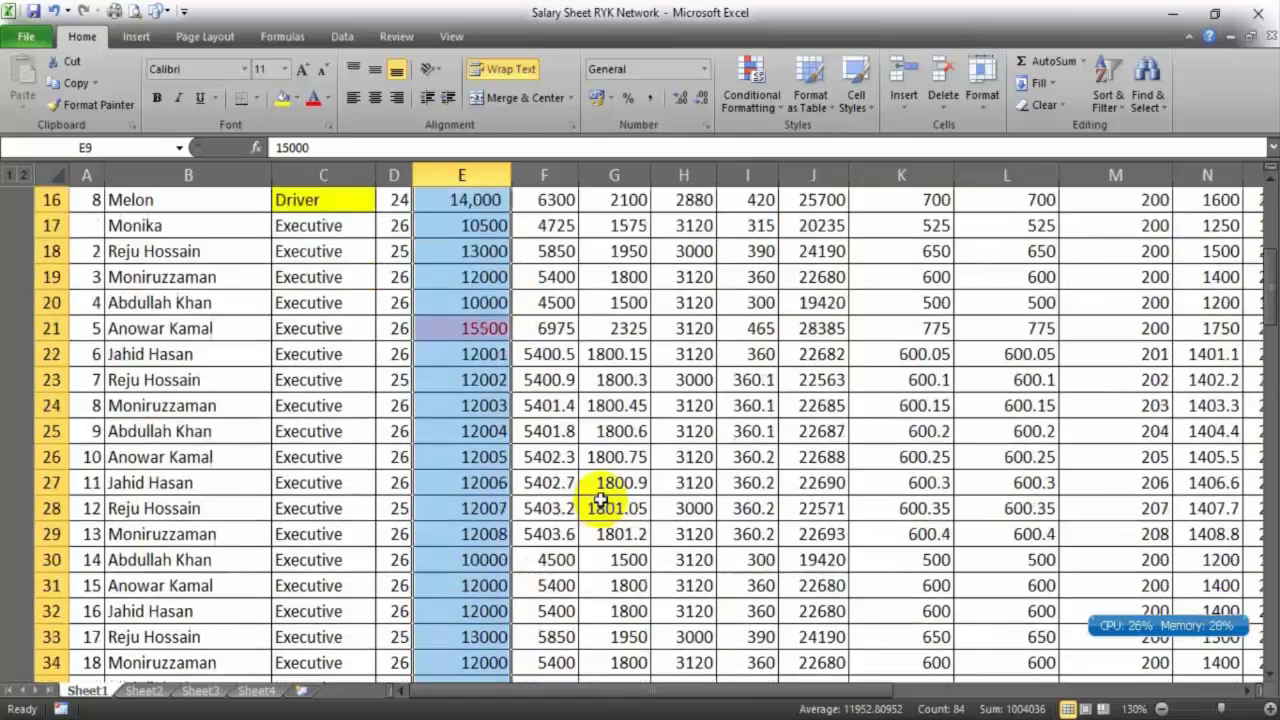
{"action": "scroll", "coordinate": [575, 495], "scroll_direction": "down", "scroll_amount": 3}
{"action": "scroll", "coordinate": [500, 470], "scroll_direction": "down", "scroll_amount": 1}
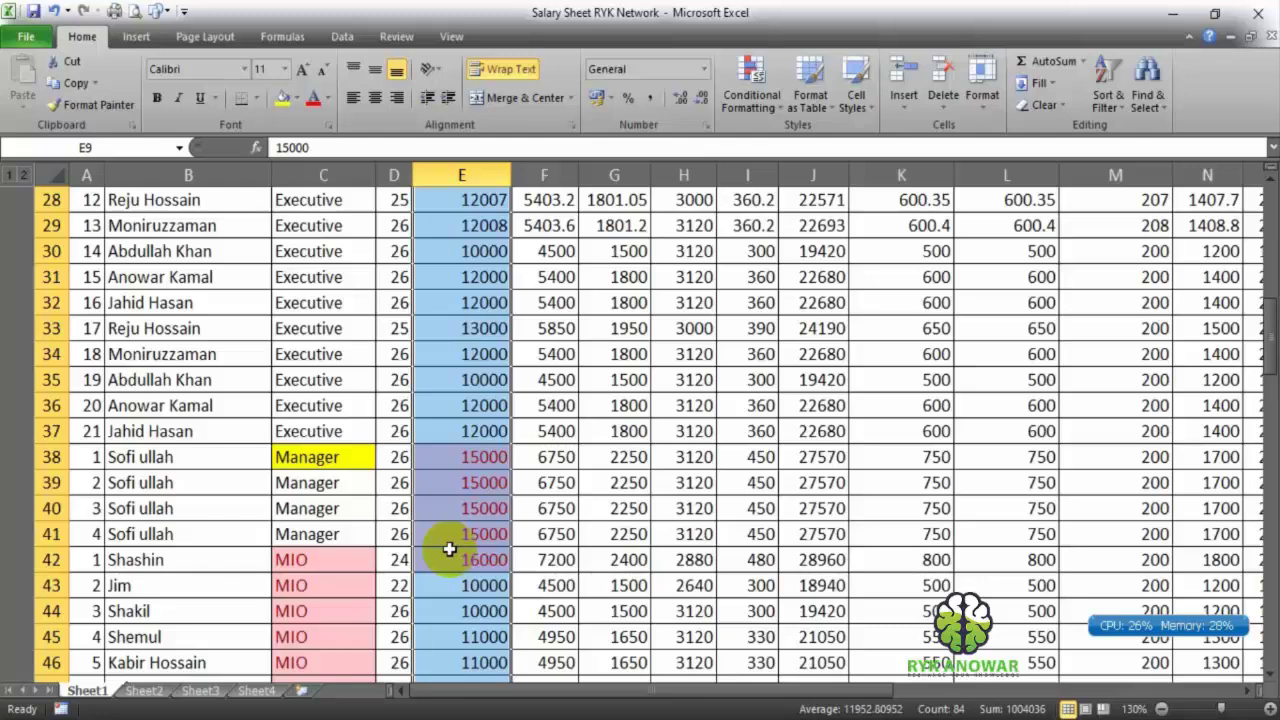
Reselect the Basic salary values in column E from E9 to E92.
{"action": "left_click_drag", "start_coordinate": [450, 457], "coordinate": [455, 564]}
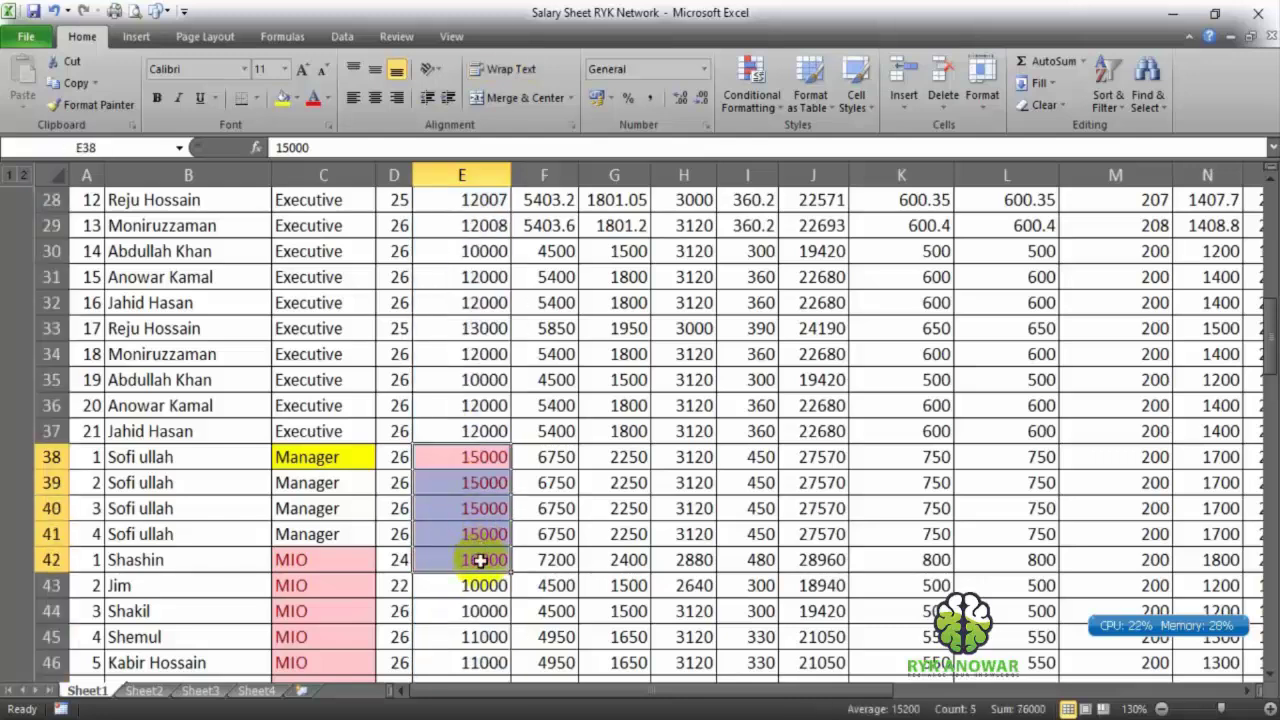
{"action": "scroll", "coordinate": [478, 560], "scroll_direction": "up", "scroll_amount": 5}
{"action": "scroll", "coordinate": [466, 400], "scroll_direction": "up", "scroll_amount": 1}
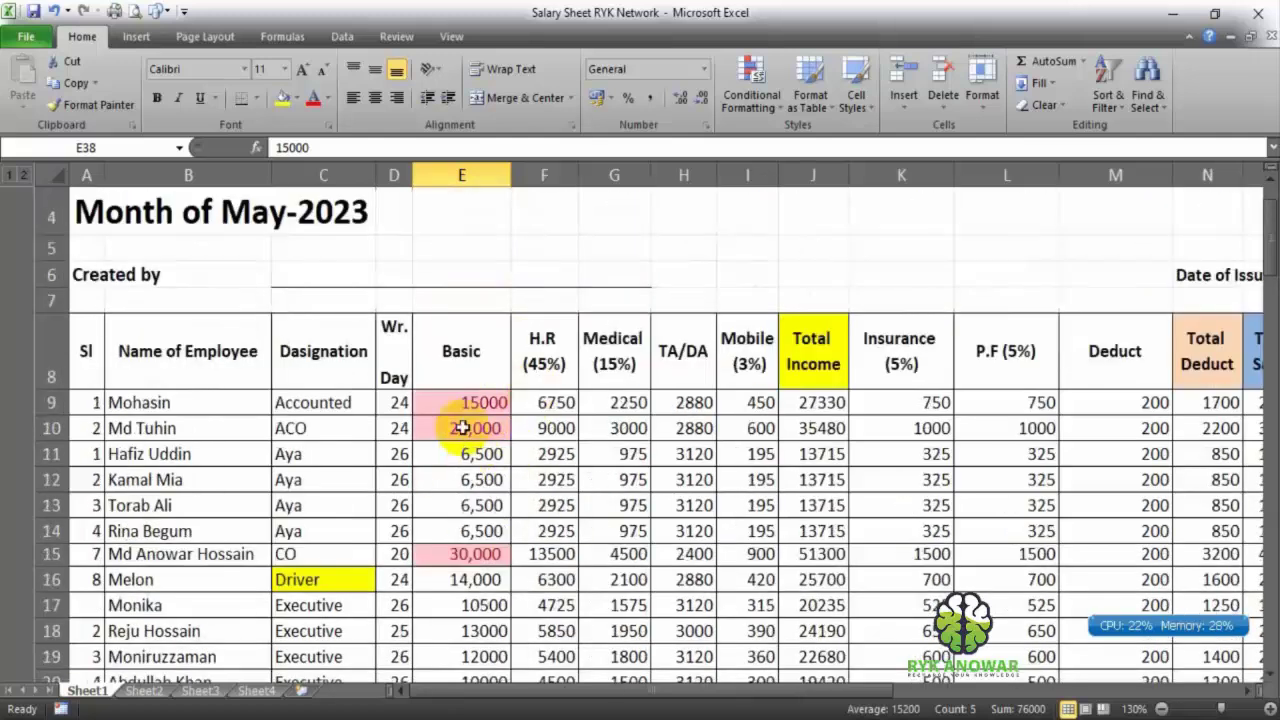
{"action": "scroll", "coordinate": [465, 418], "scroll_direction": "up", "scroll_amount": 2}
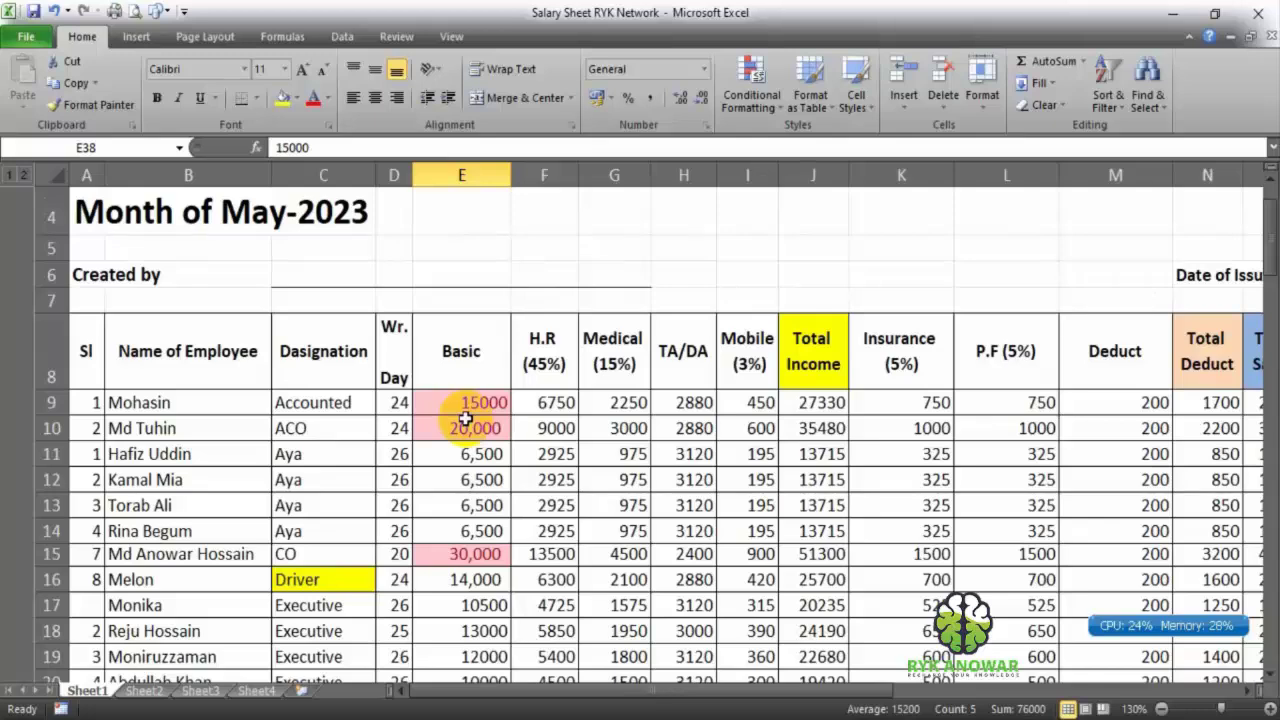
{"action": "mouse_move", "coordinate": [466, 403]}
{"action": "left_mouse_down"}
{"action": "mouse_move", "coordinate": [510, 655]}
{"action": "mouse_move", "coordinate": [460, 640]}
{"action": "left_mouse_up"}
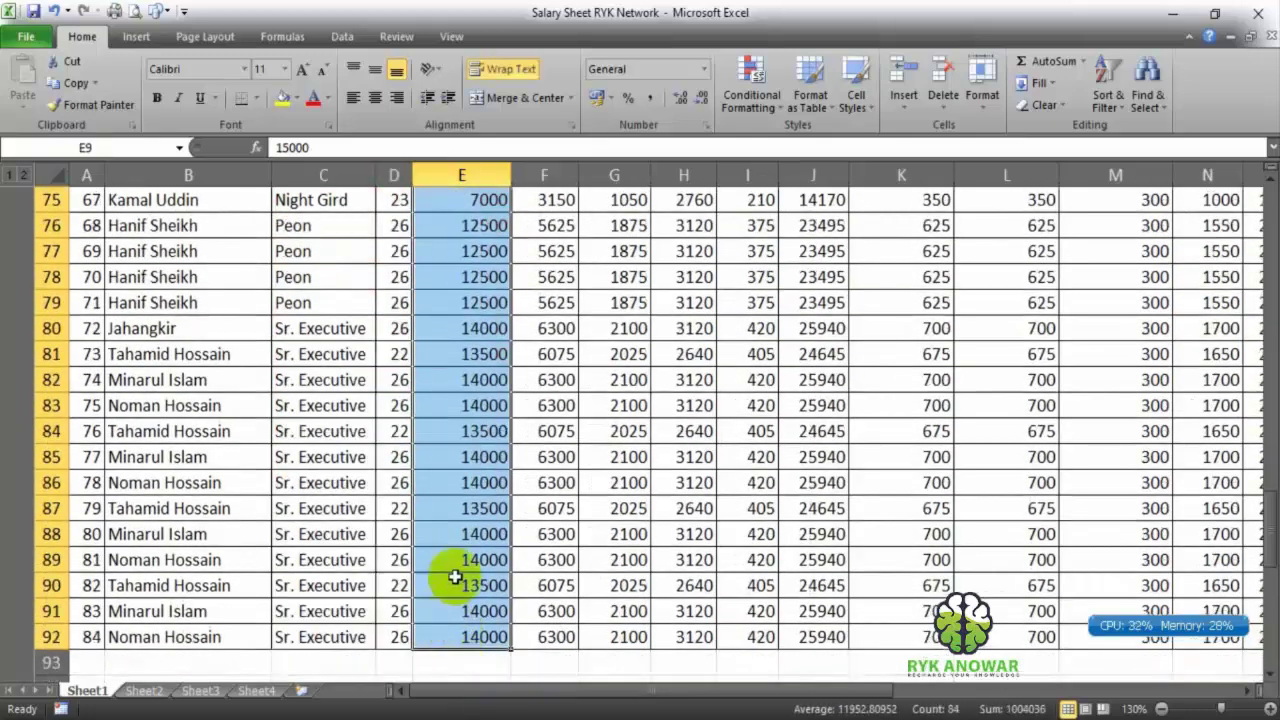
Apply blue Gradient Fill data bars to the selected Basic salaries in column E.
{"action": "left_click", "coordinate": [768, 104]}
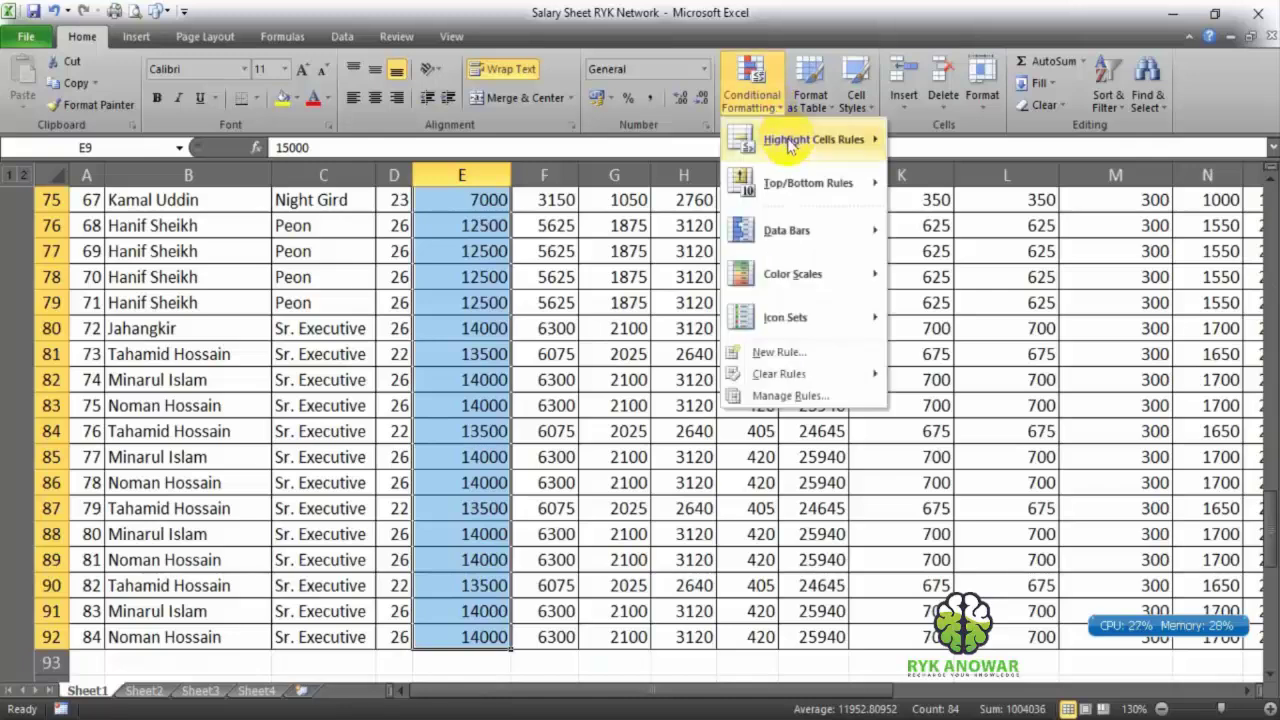
{"action": "mouse_move", "coordinate": [842, 278]}
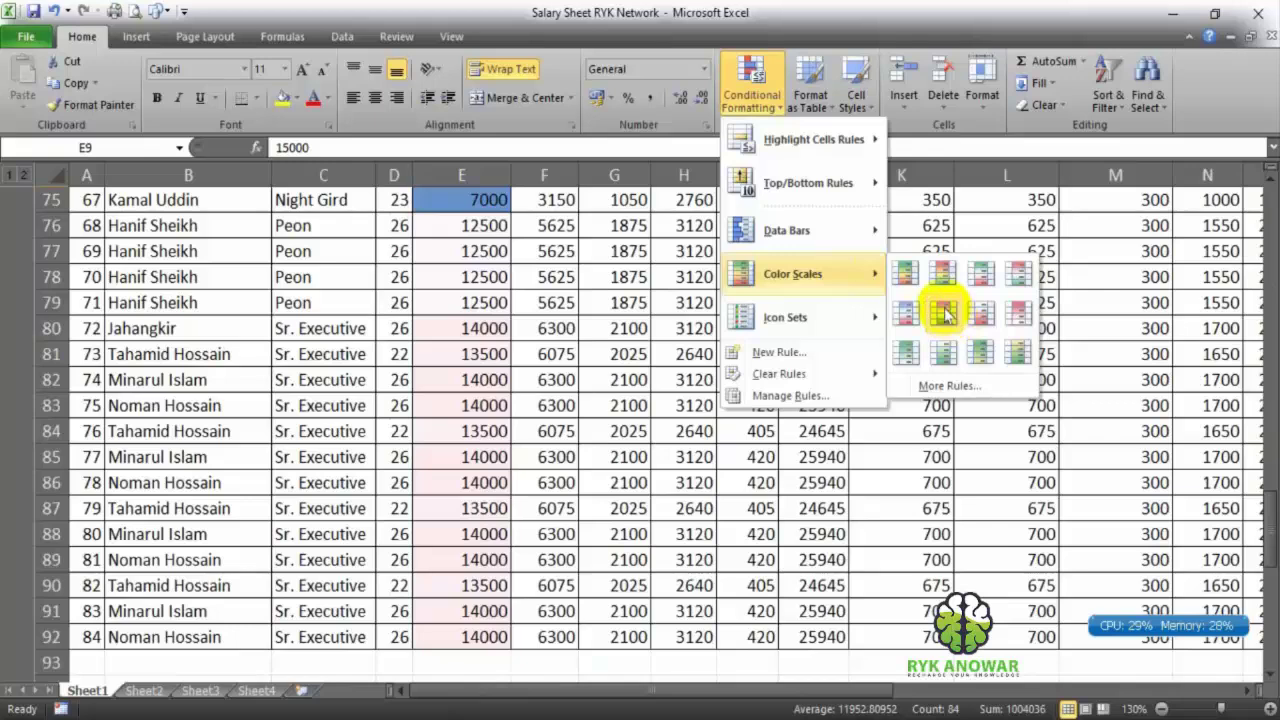
{"action": "mouse_move", "coordinate": [865, 320]}
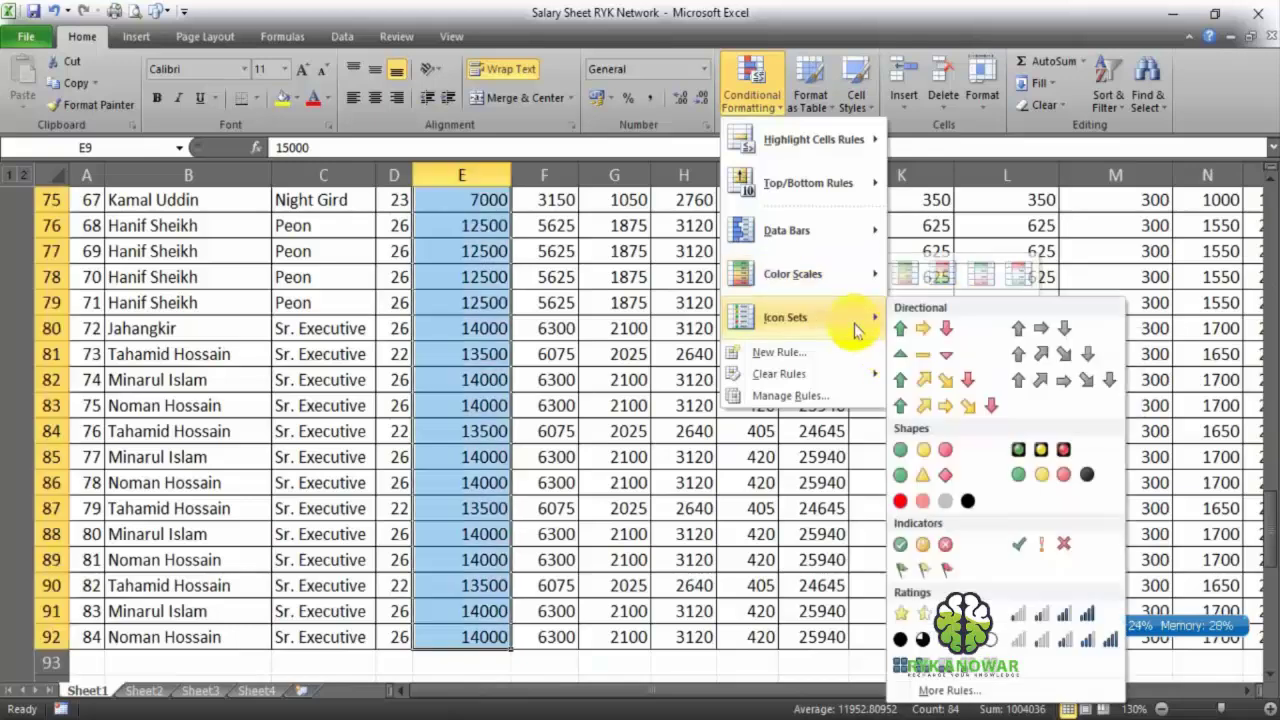
{"action": "mouse_move", "coordinate": [855, 232]}
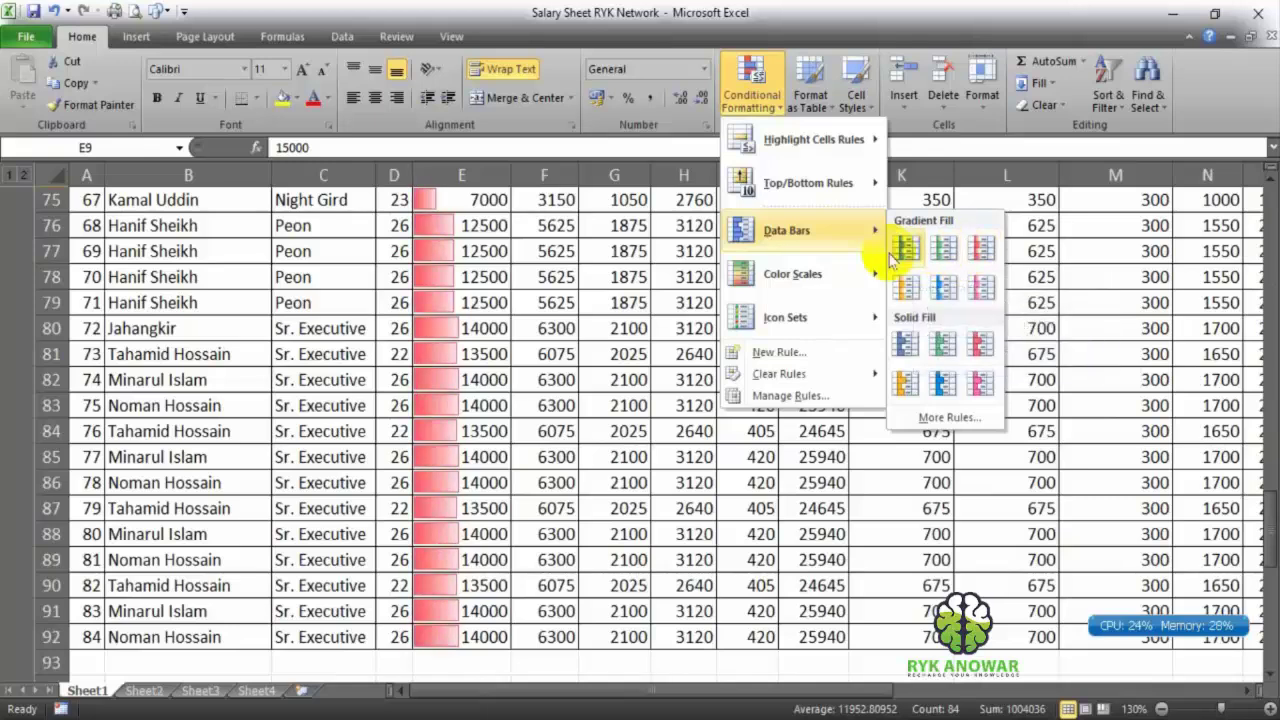
{"action": "left_click", "coordinate": [906, 255]}
{"action": "scroll", "coordinate": [510, 455], "scroll_direction": "up", "scroll_amount": 3}
Change the basic salary in E73 to 15555.
{"action": "left_click", "coordinate": [535, 460]}
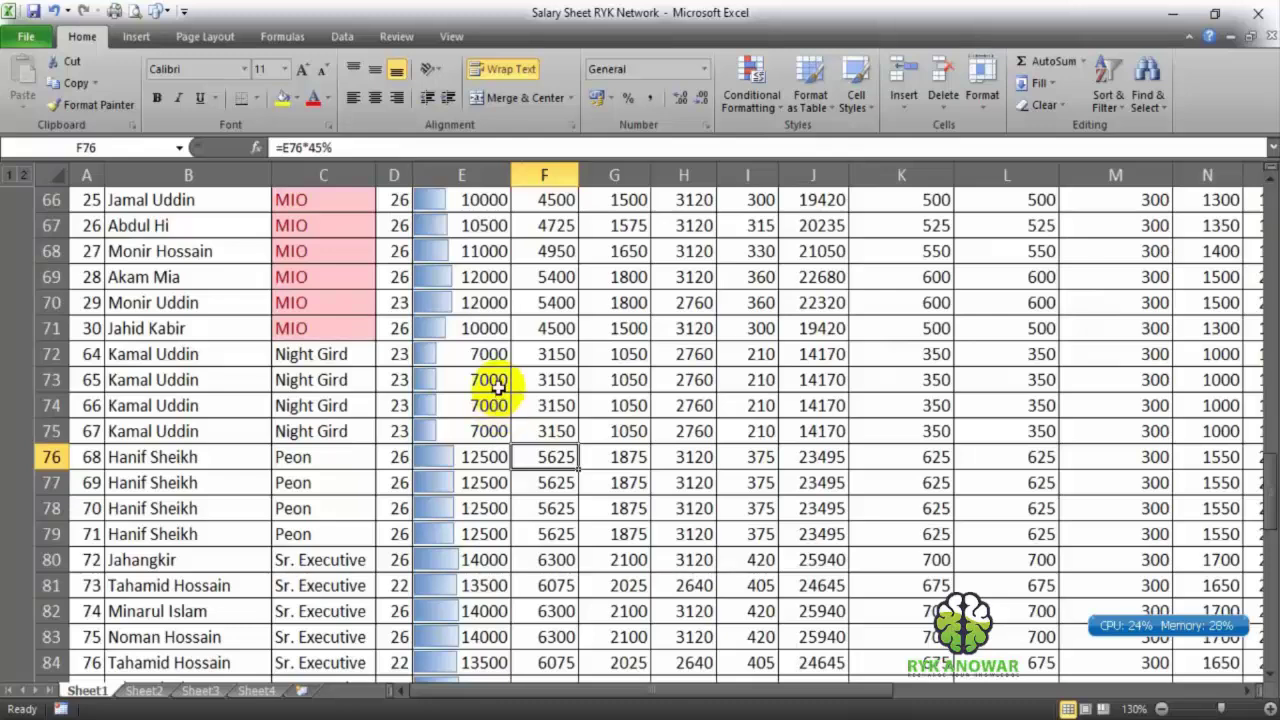
{"action": "left_click", "coordinate": [468, 385]}
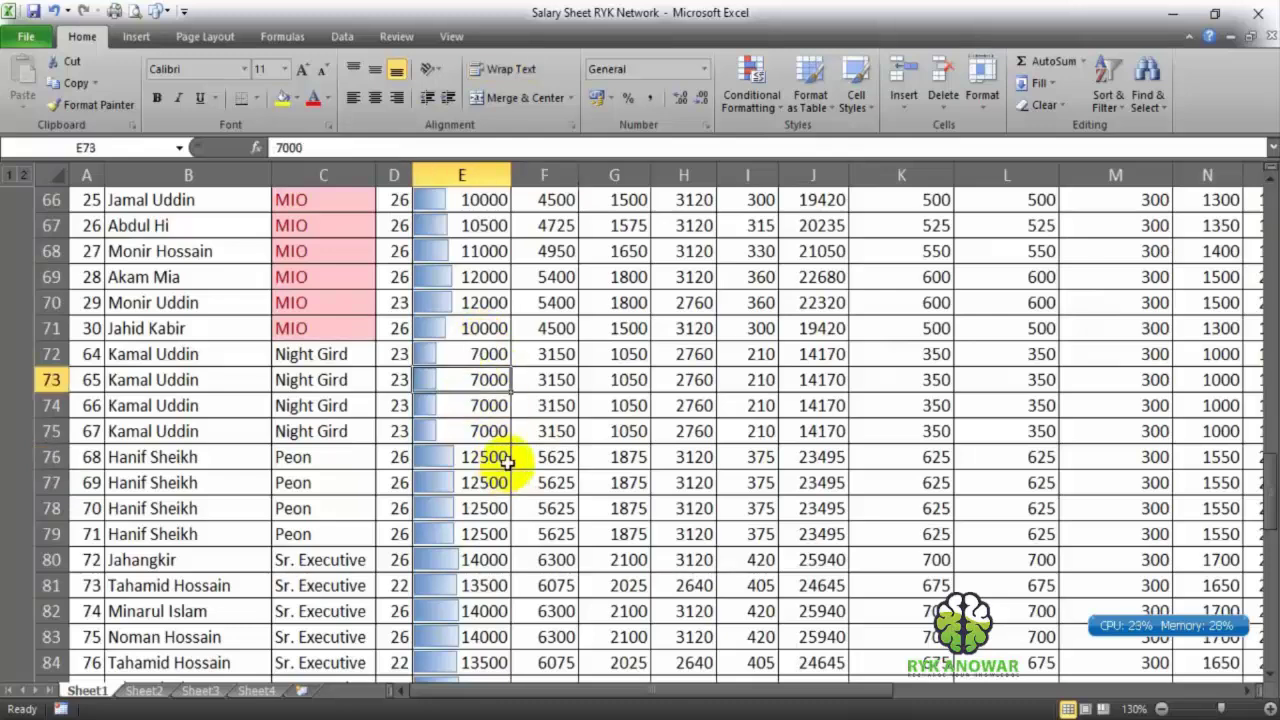
{"action": "type", "text": "15555"}
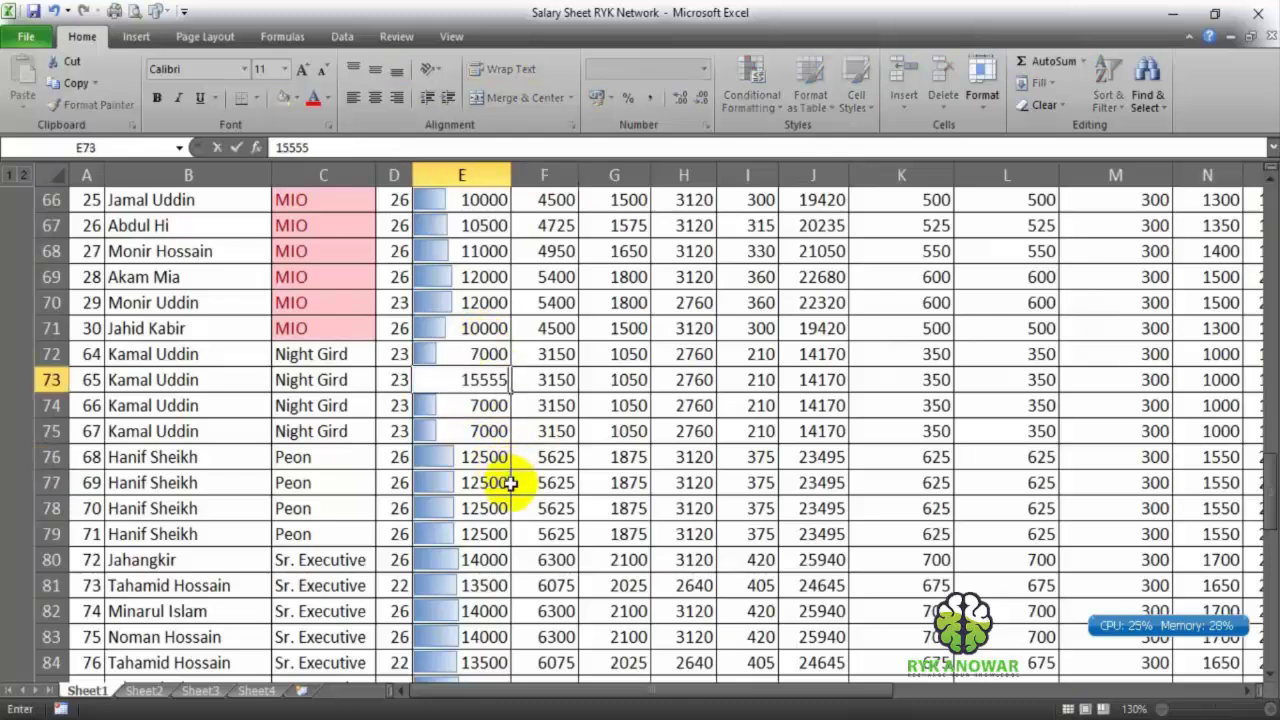
{"action": "key", "text": "Return"}
{"action": "left_click", "coordinate": [452, 388]}
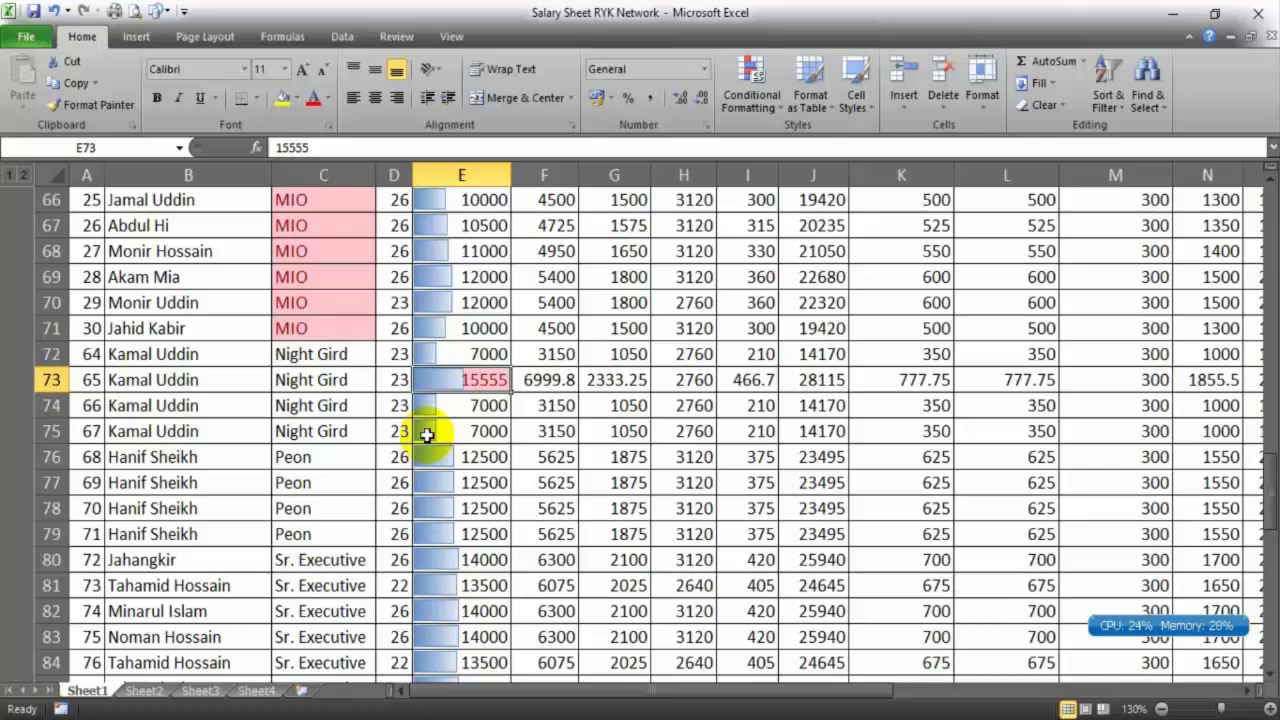
Select columns C through E from row 9 down to row 92.
{"action": "scroll", "coordinate": [521, 250], "scroll_direction": "up", "scroll_amount": 6}
{"action": "scroll", "coordinate": [521, 250], "scroll_direction": "up", "scroll_amount": 7}
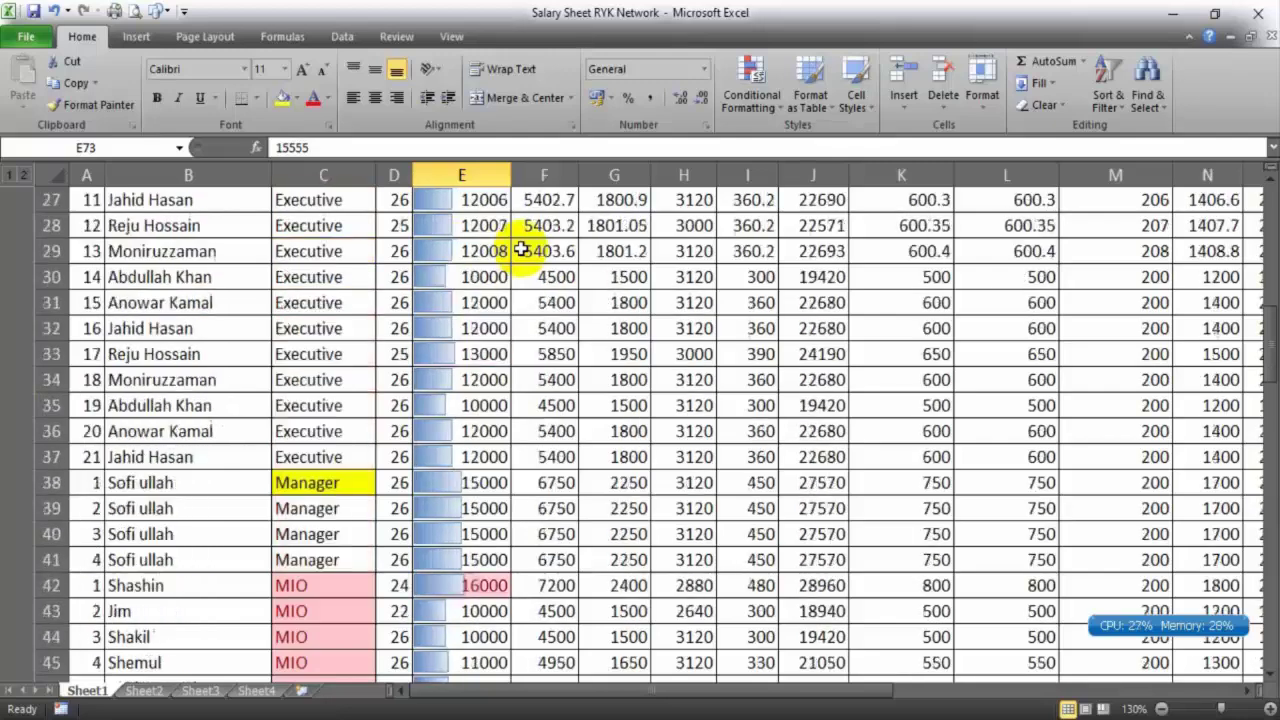
{"action": "scroll", "coordinate": [517, 217], "scroll_direction": "up", "scroll_amount": 9}
{"action": "scroll", "coordinate": [520, 249], "scroll_direction": "down", "scroll_amount": 4}
{"action": "scroll", "coordinate": [457, 197], "scroll_direction": "up", "scroll_amount": 2}
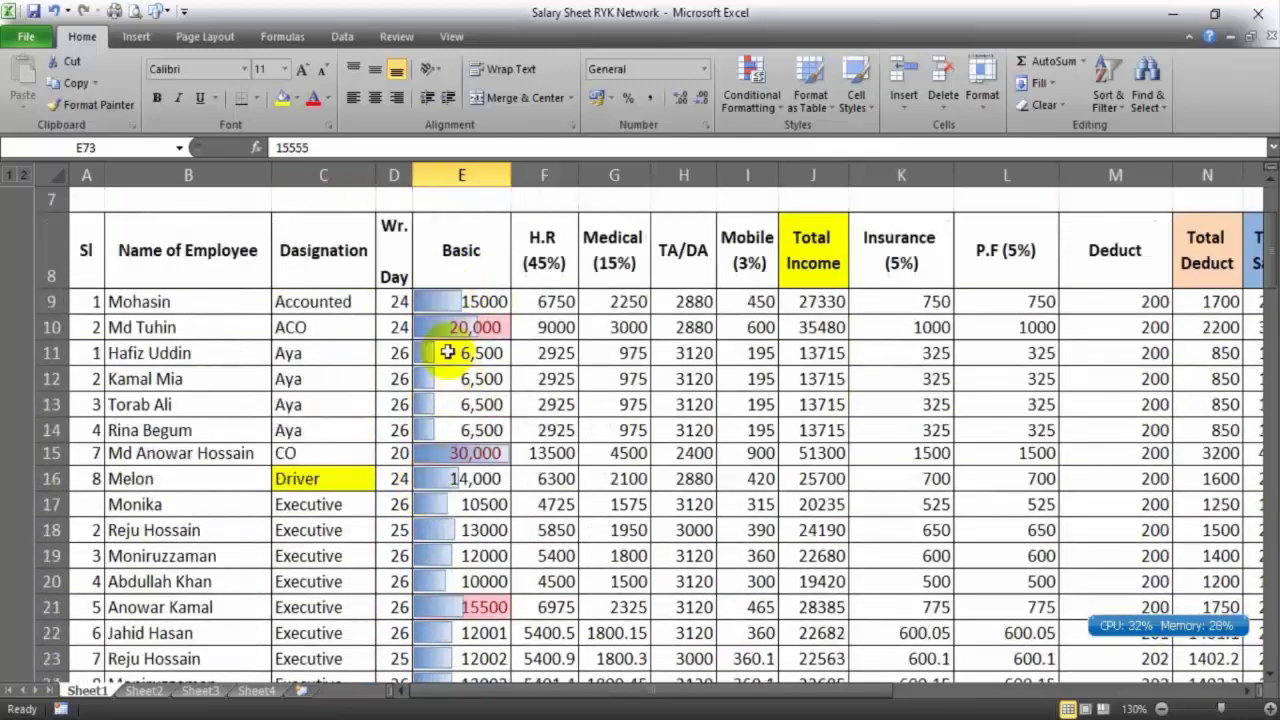
{"action": "mouse_move", "coordinate": [450, 301]}
{"action": "left_mouse_down"}
{"action": "mouse_move", "coordinate": [505, 645]}
{"action": "mouse_move", "coordinate": [285, 638]}
{"action": "left_mouse_up"}
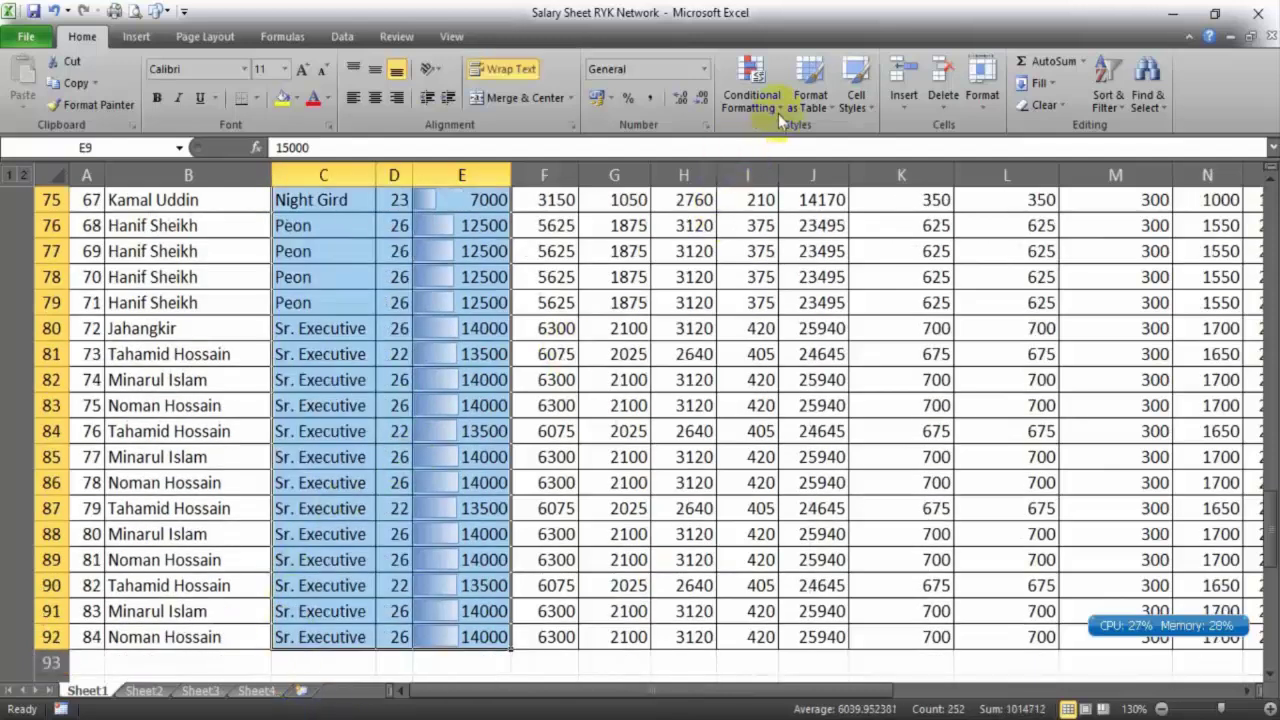
Clear all conditional formatting rules from the selected cells in columns C to E.
{"action": "left_click", "coordinate": [751, 88]}
{"action": "mouse_move", "coordinate": [800, 379]}
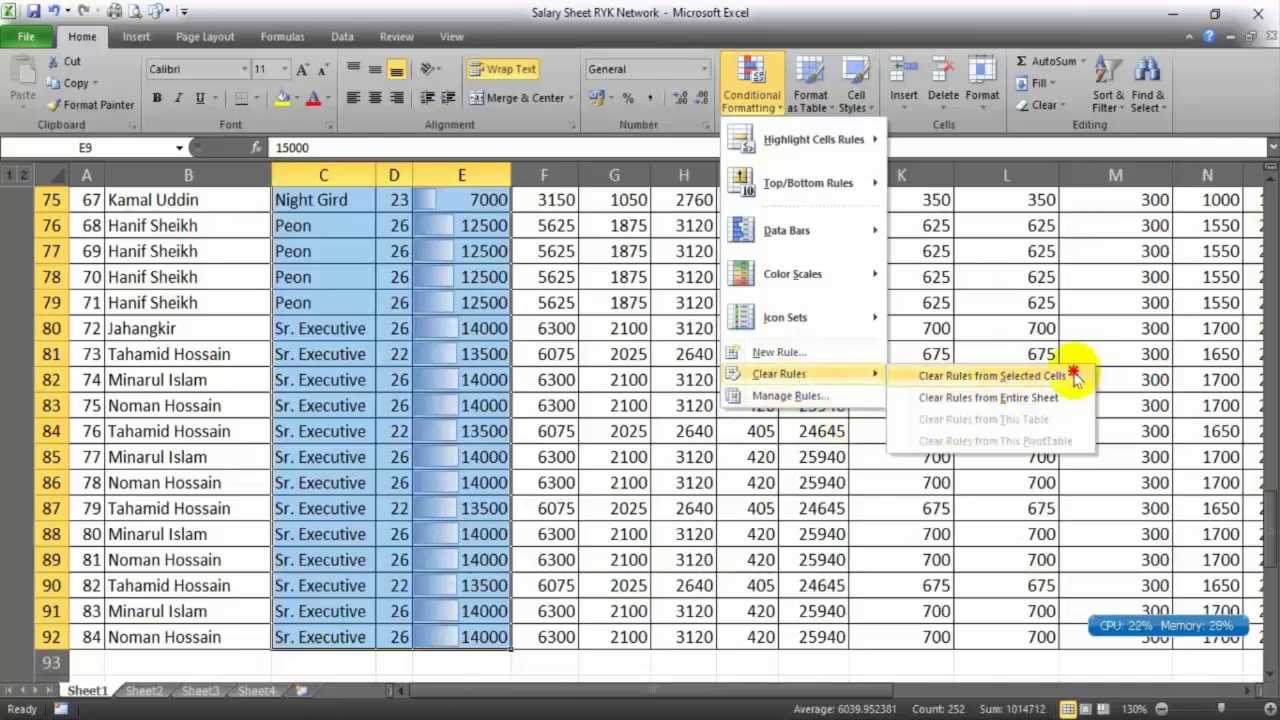
{"action": "left_click", "coordinate": [1080, 378]}
{"action": "scroll", "coordinate": [470, 463], "scroll_direction": "up", "scroll_amount": 10}
{"action": "scroll", "coordinate": [470, 463], "scroll_direction": "up", "scroll_amount": 3}
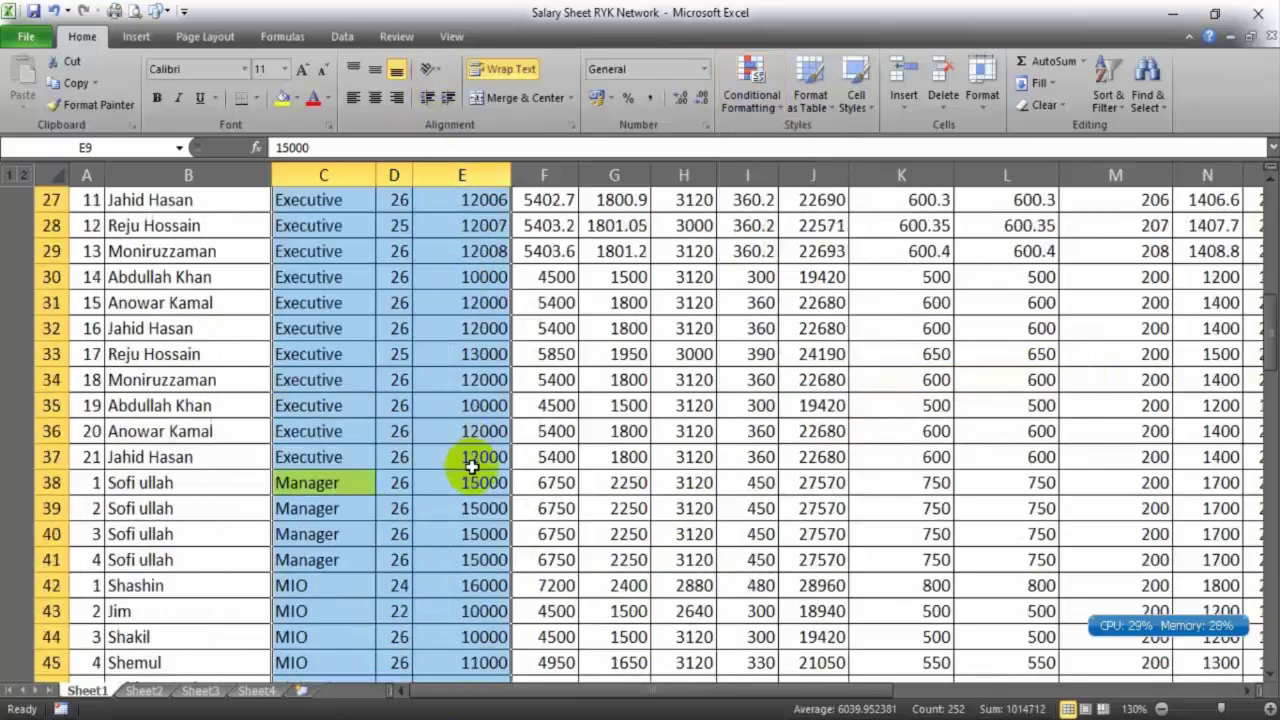
{"action": "scroll", "coordinate": [470, 463], "scroll_direction": "up", "scroll_amount": 4}
Set the Manager cell C38 to No Fill, removing its yellow highlight.
{"action": "left_click", "coordinate": [303, 566]}
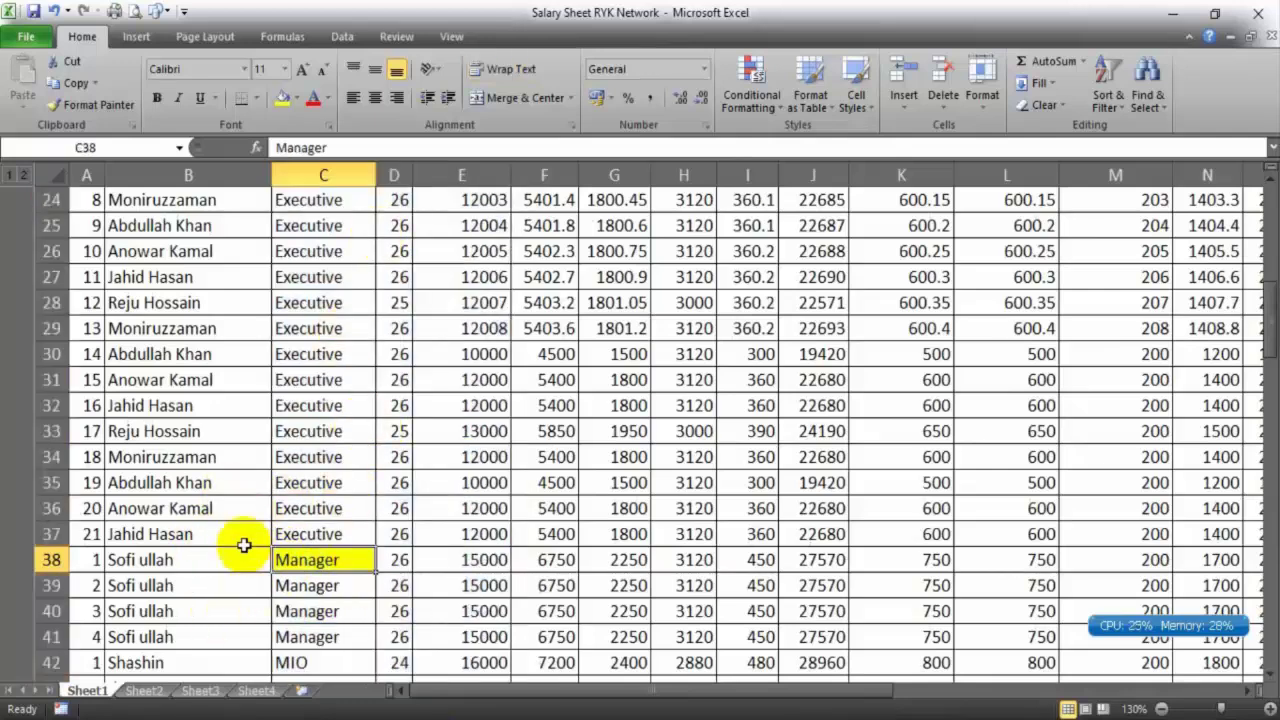
{"action": "scroll", "coordinate": [390, 510], "scroll_direction": "up", "scroll_amount": 3}
{"action": "scroll", "coordinate": [390, 510], "scroll_direction": "up", "scroll_amount": 1}
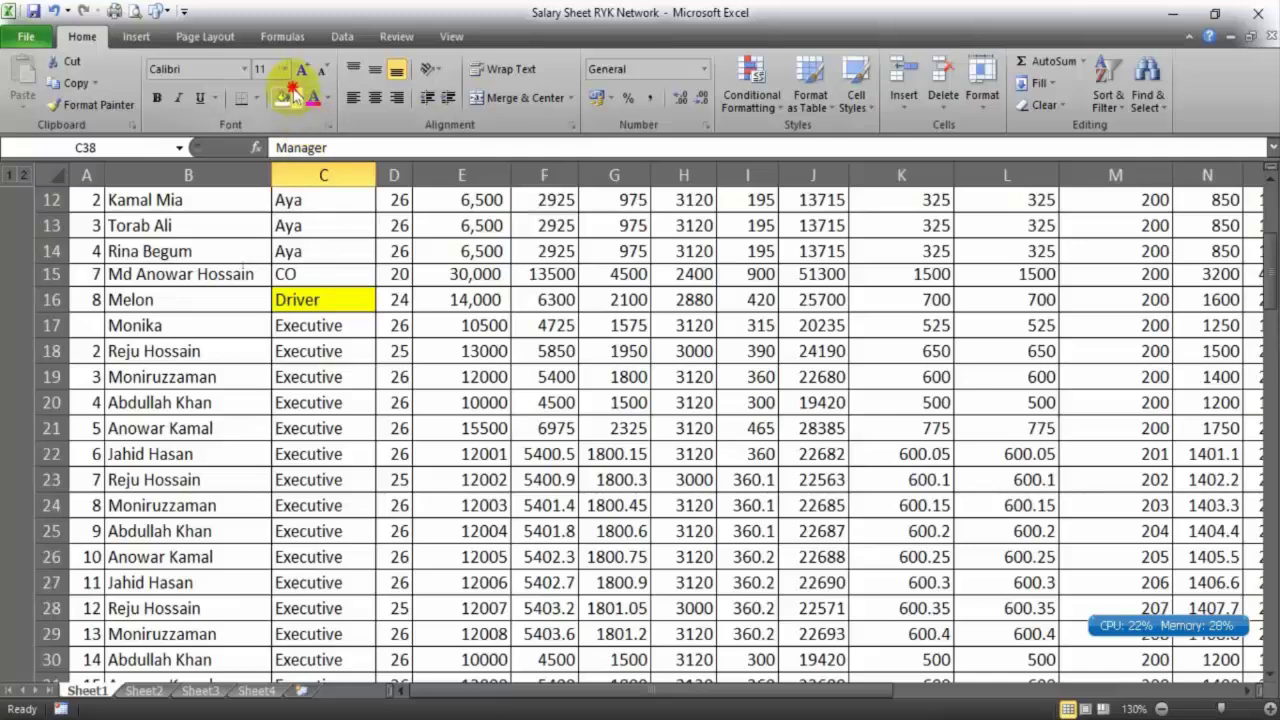
{"action": "left_click", "coordinate": [296, 98]}
{"action": "left_click", "coordinate": [303, 268]}
{"action": "scroll", "coordinate": [495, 440], "scroll_direction": "up", "scroll_amount": 1}
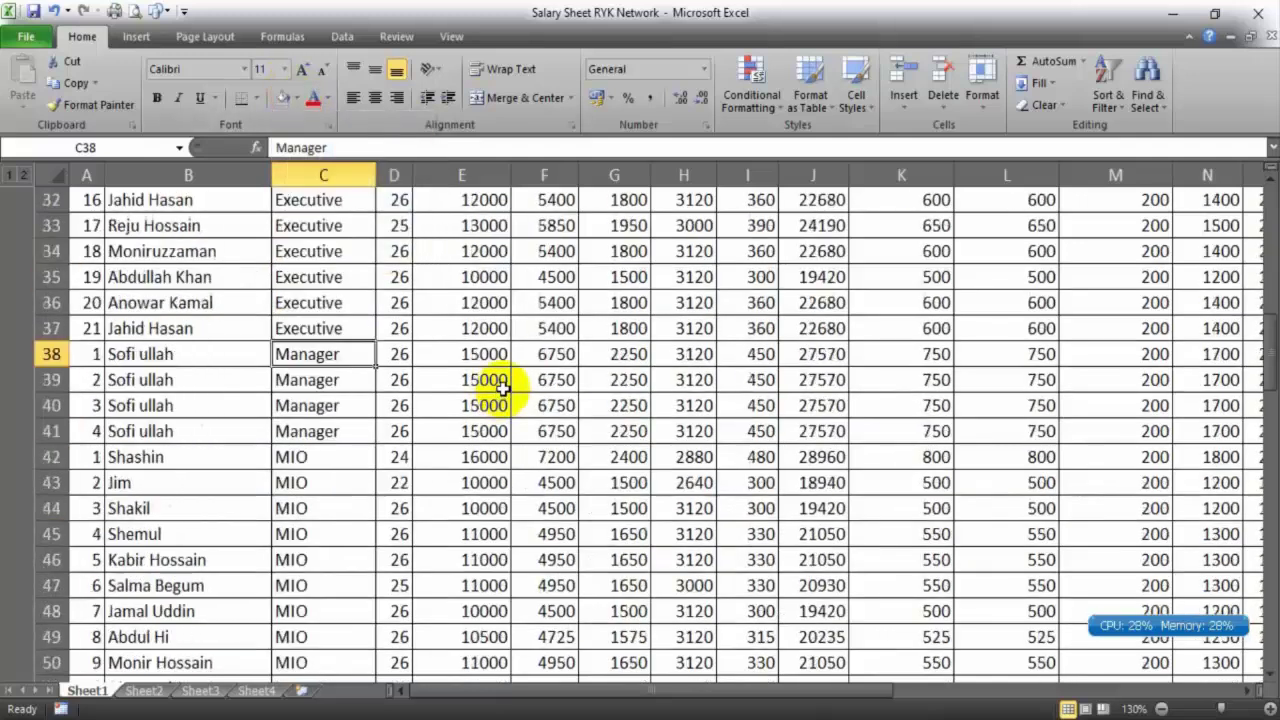
{"action": "scroll", "coordinate": [491, 400], "scroll_direction": "up", "scroll_amount": 3}
{"action": "scroll", "coordinate": [491, 380], "scroll_direction": "up", "scroll_amount": 3}
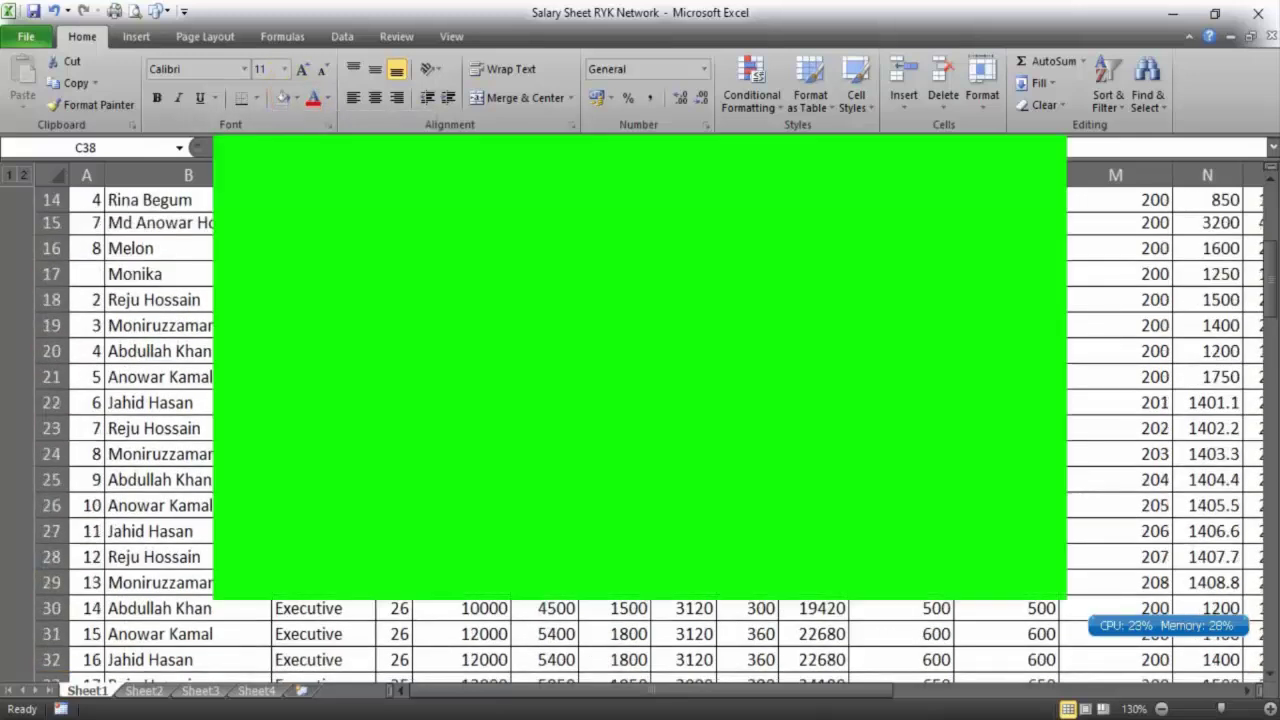
{"action": "left_click", "coordinate": [323, 248]}
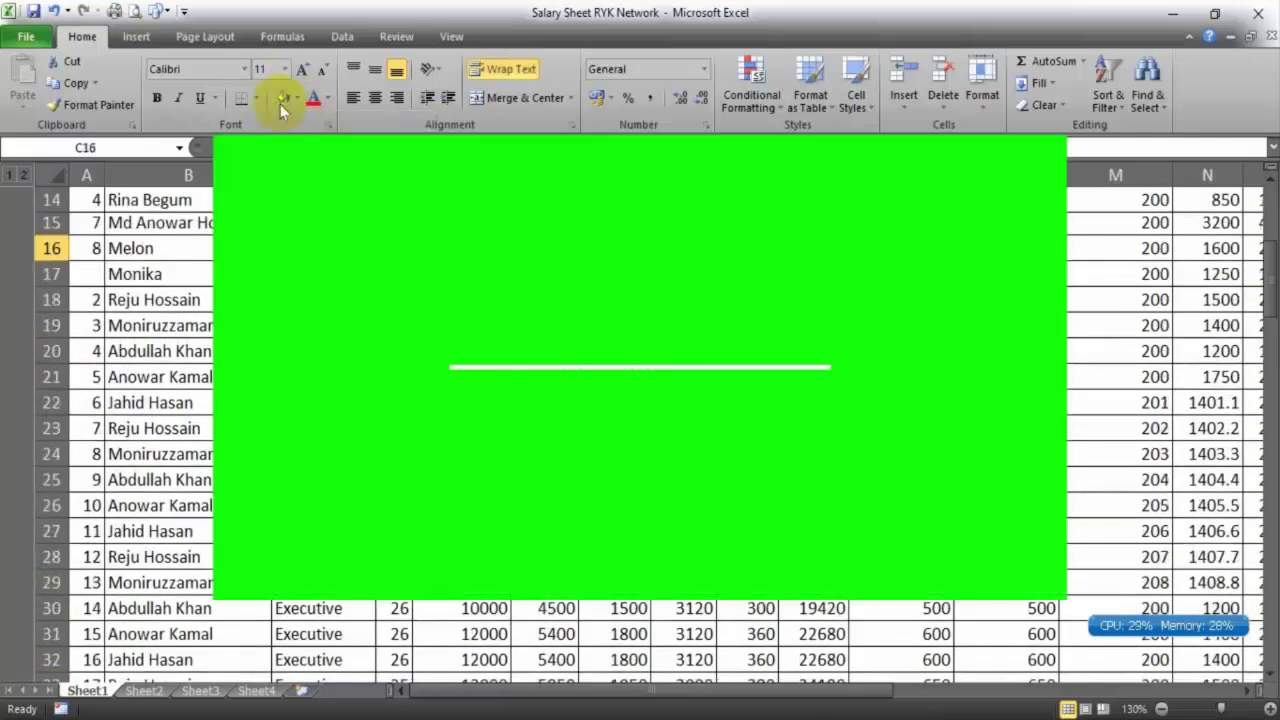
{"action": "scroll", "coordinate": [640, 400], "scroll_direction": "up", "scroll_amount": 5}
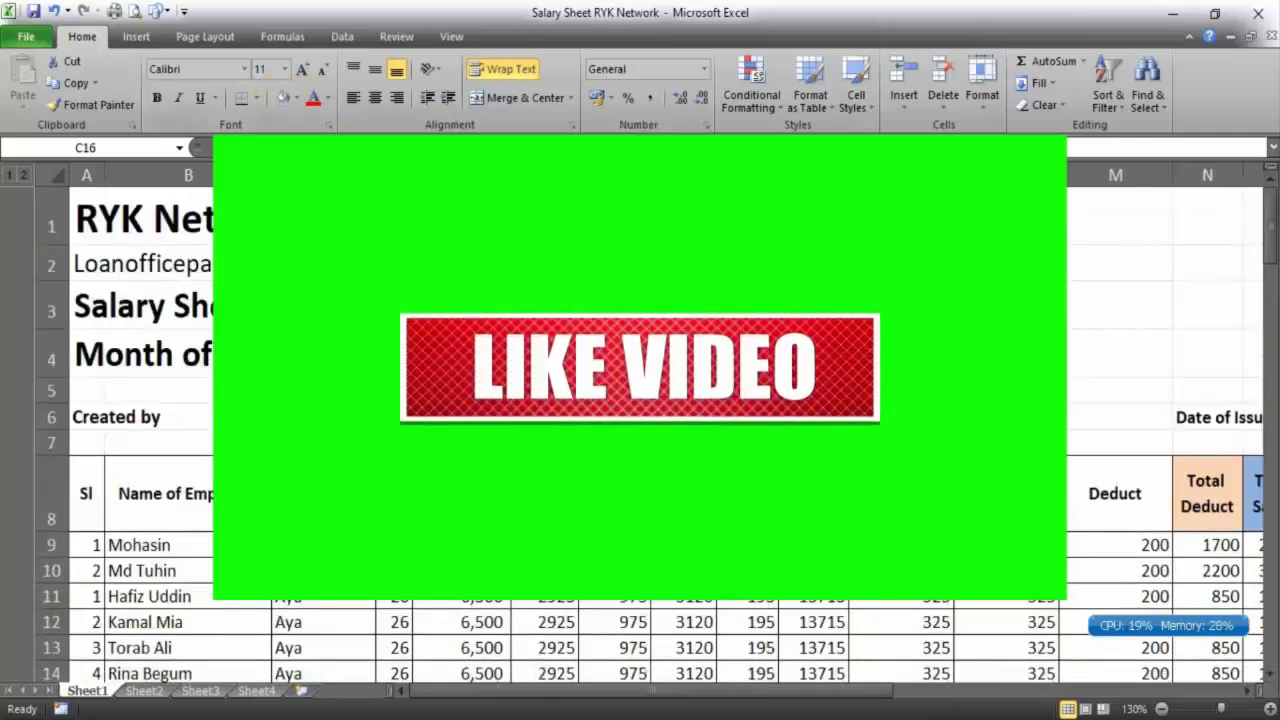